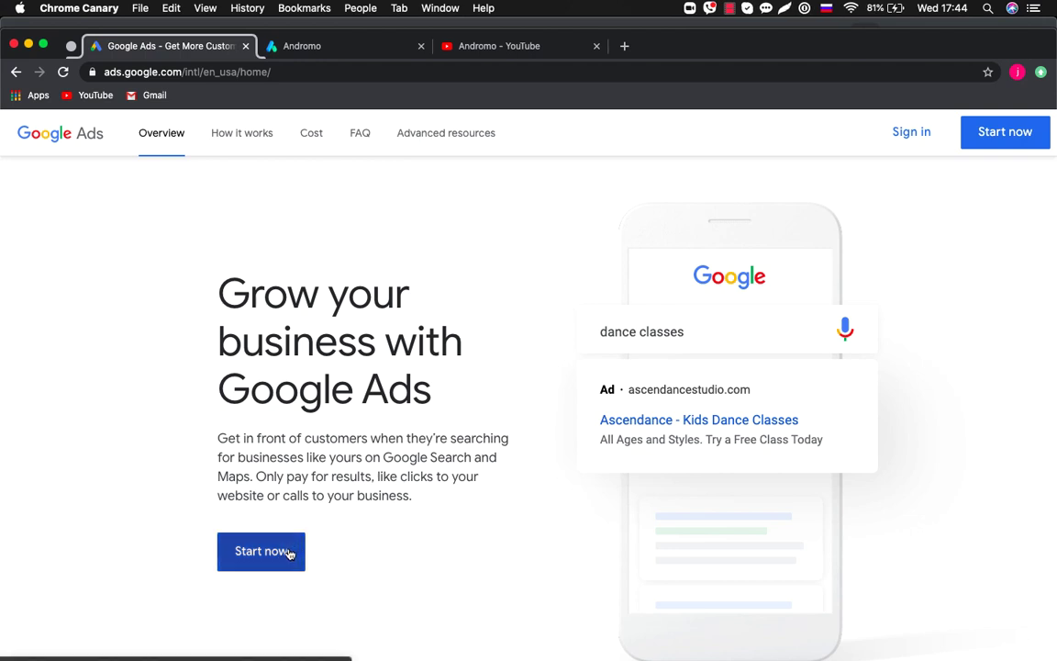
Start a new campaign with the App promotion goal, the App installs subtype and the Android platform.
click(290, 552)
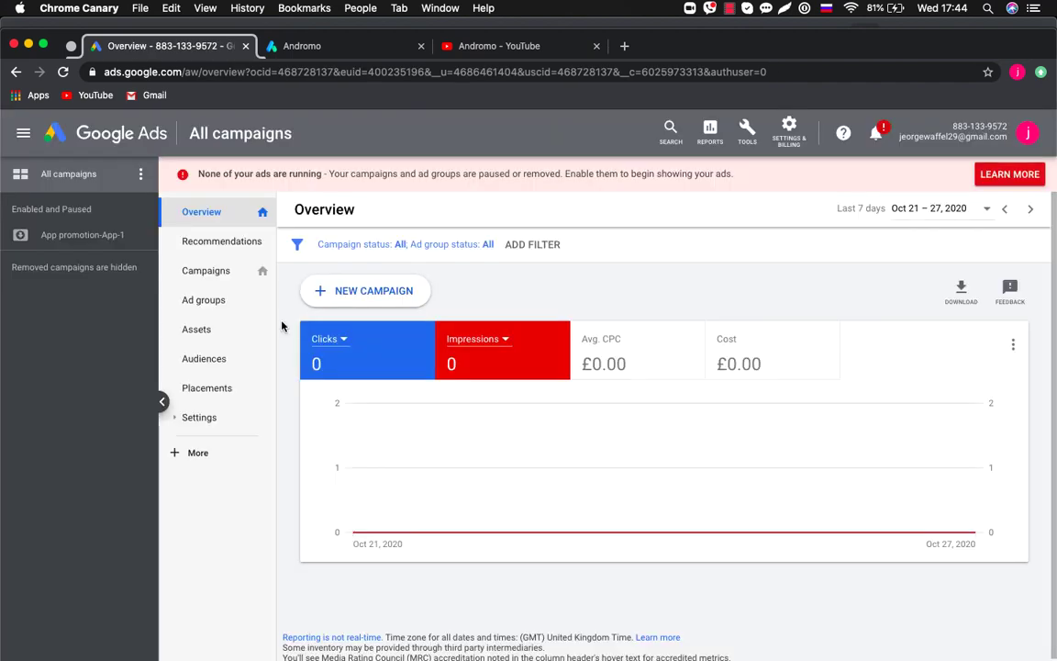
click(336, 301)
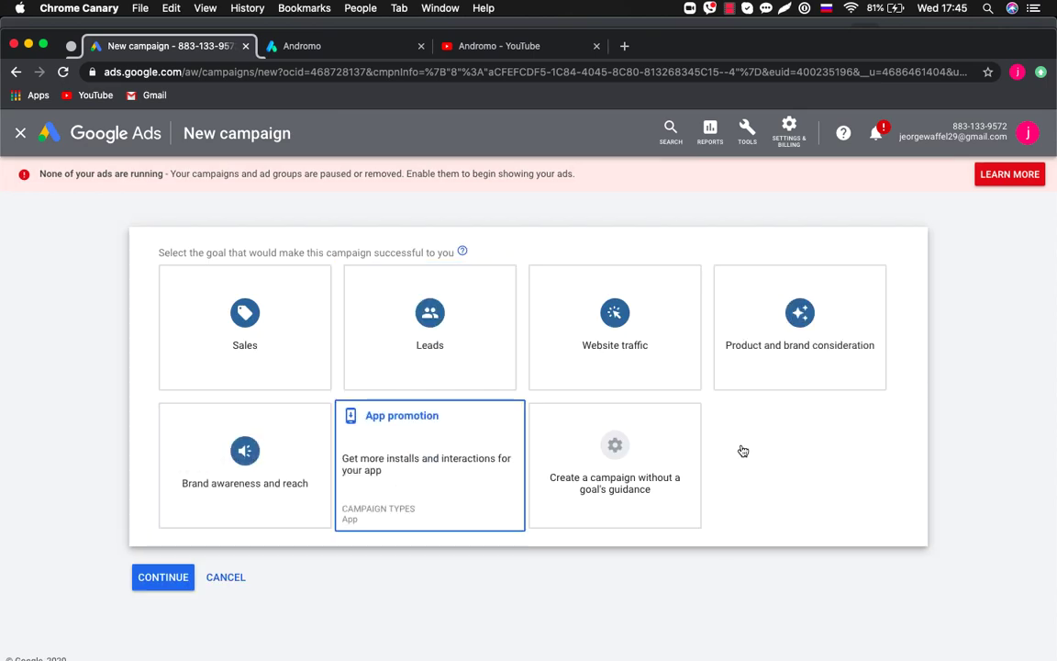
click(441, 489)
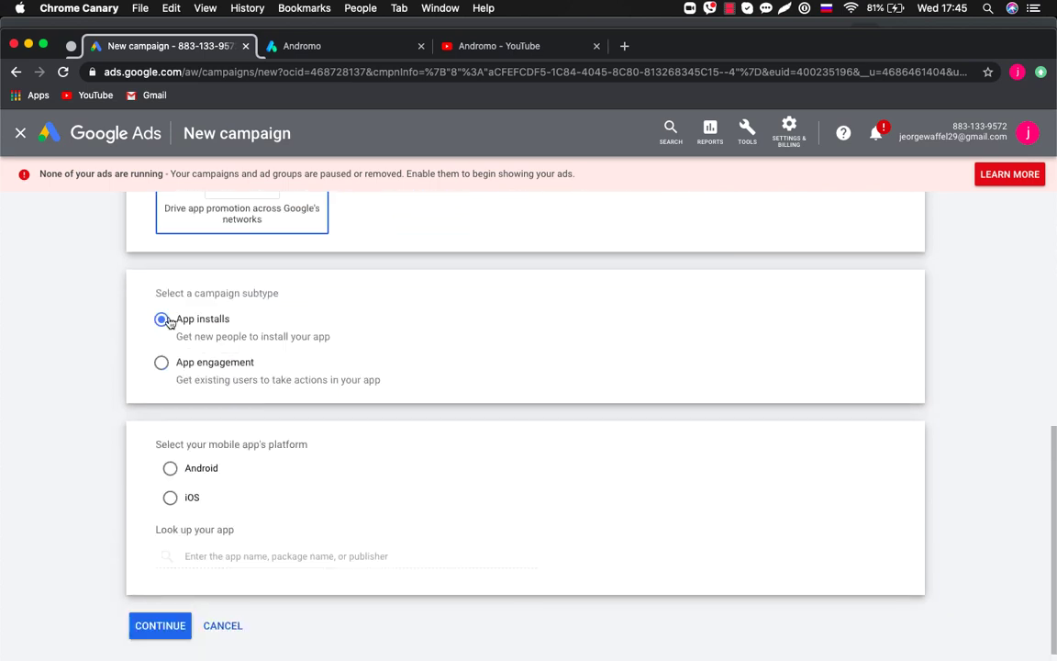
click(173, 471)
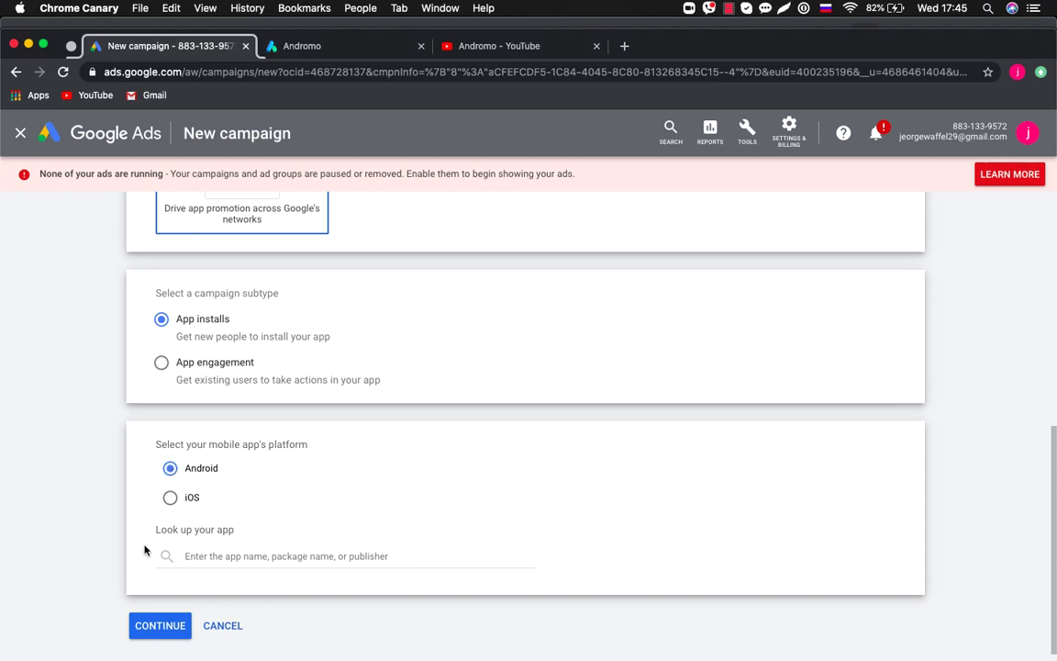
Find the Wally app by Turba Apps on Google Play in a new tab and select its page address.
click(624, 46)
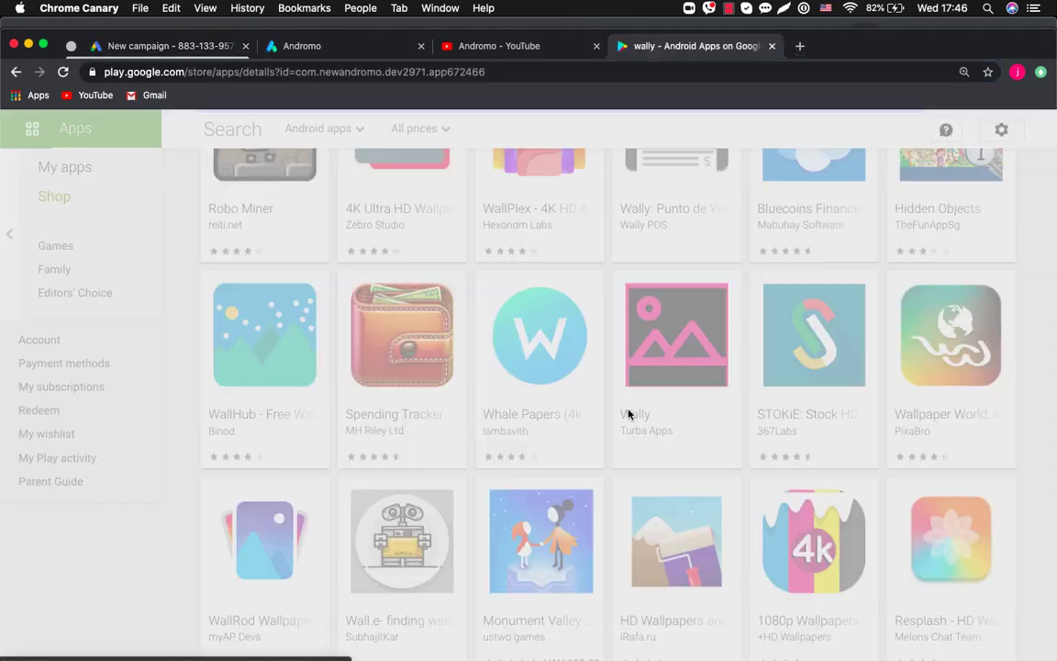
scroll(242, 323, down, 5)
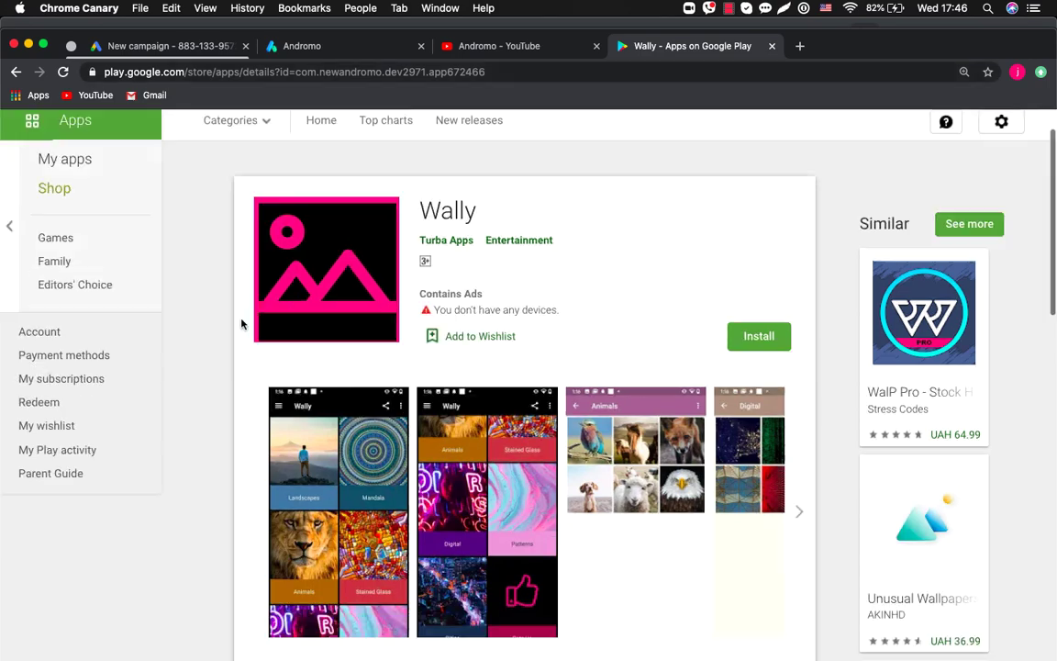
scroll(241, 323, up, 5)
click(220, 72)
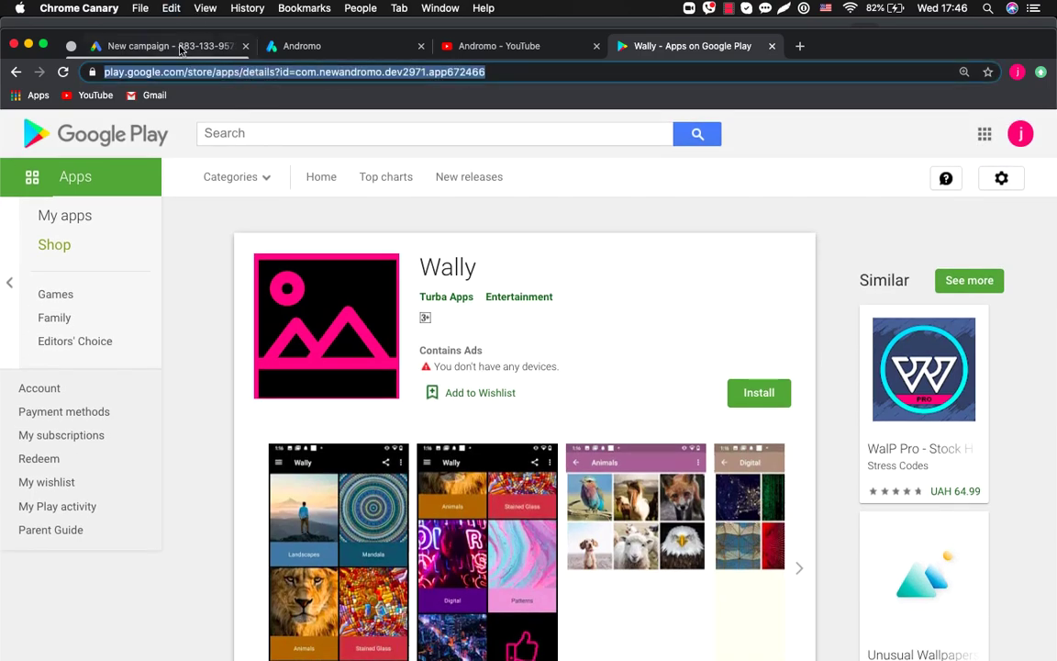
Back in the Google Ads campaign, choose Wally as the app to promote and continue to the campaign settings.
click(166, 46)
click(249, 556)
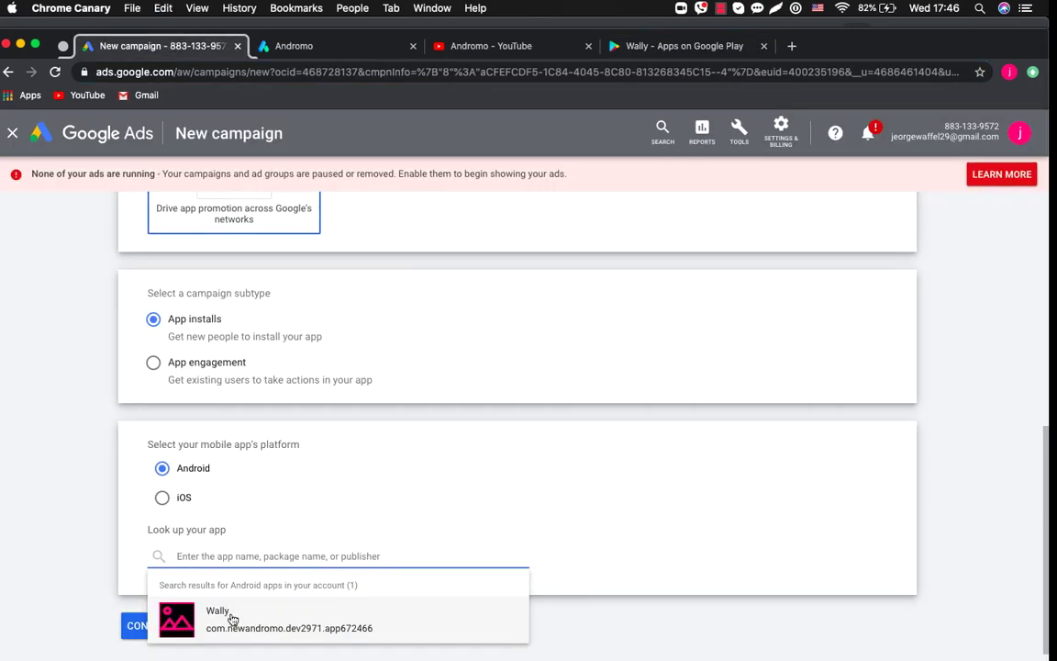
click(240, 622)
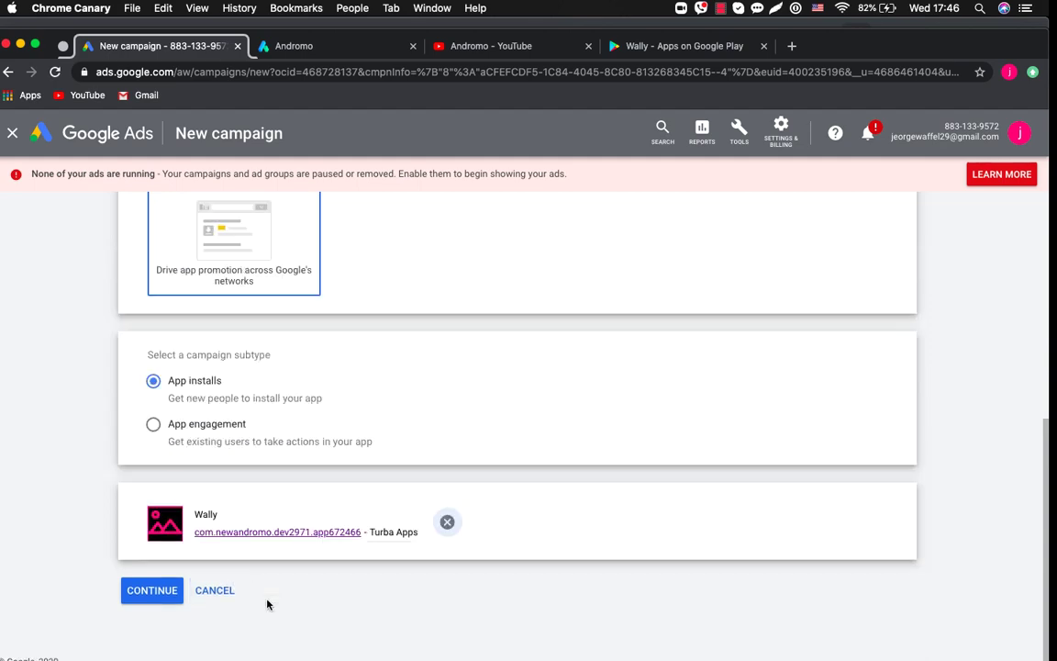
click(156, 593)
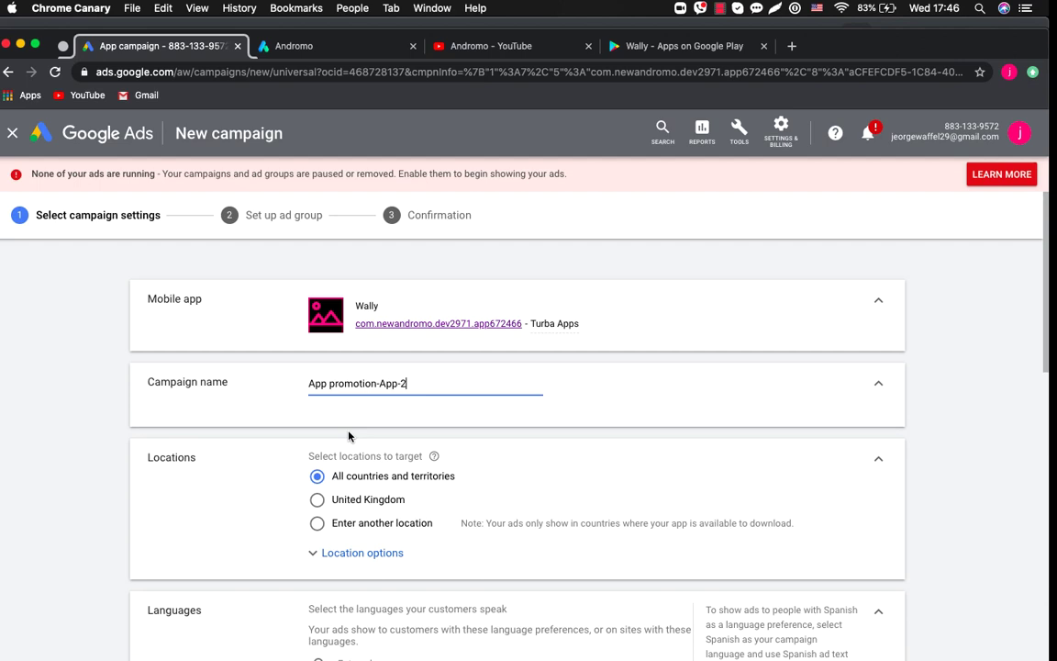
Rename the campaign as Wally_Campaign.
drag(407, 382, 189, 382)
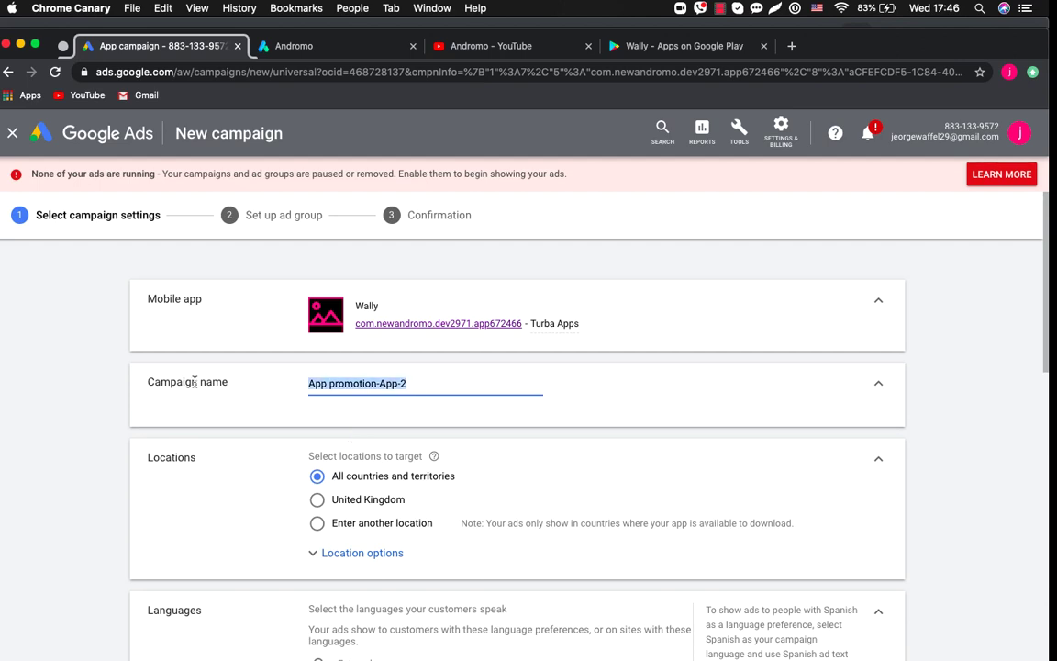
text(Wally_)
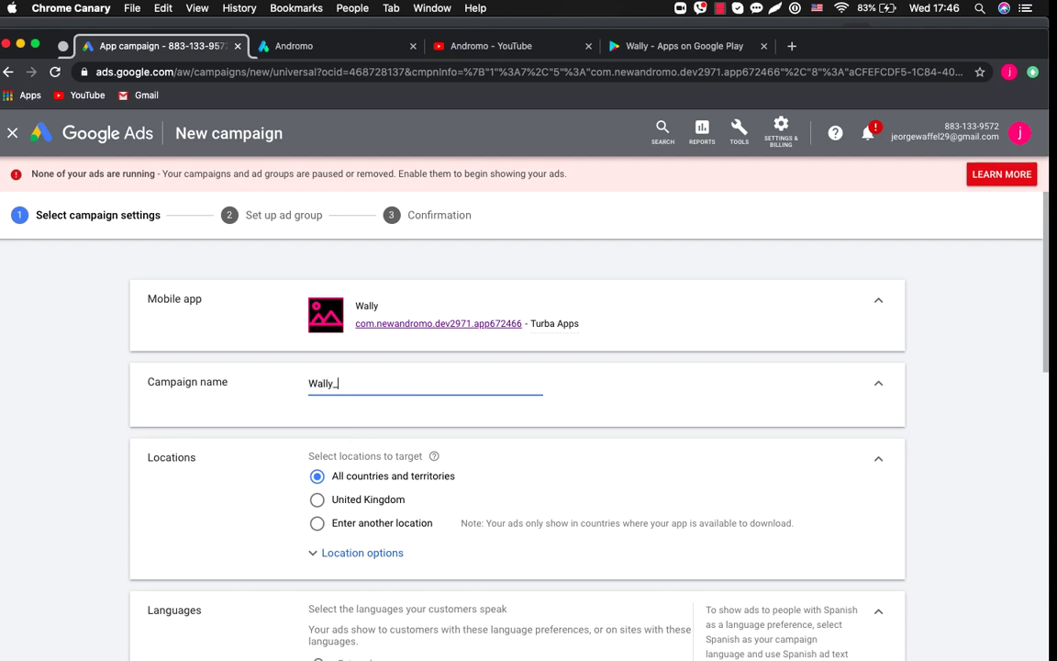
text(Campaign)
Review the location and language targeting and set the average daily budget to £10.00.
scroll(342, 434, down, 1)
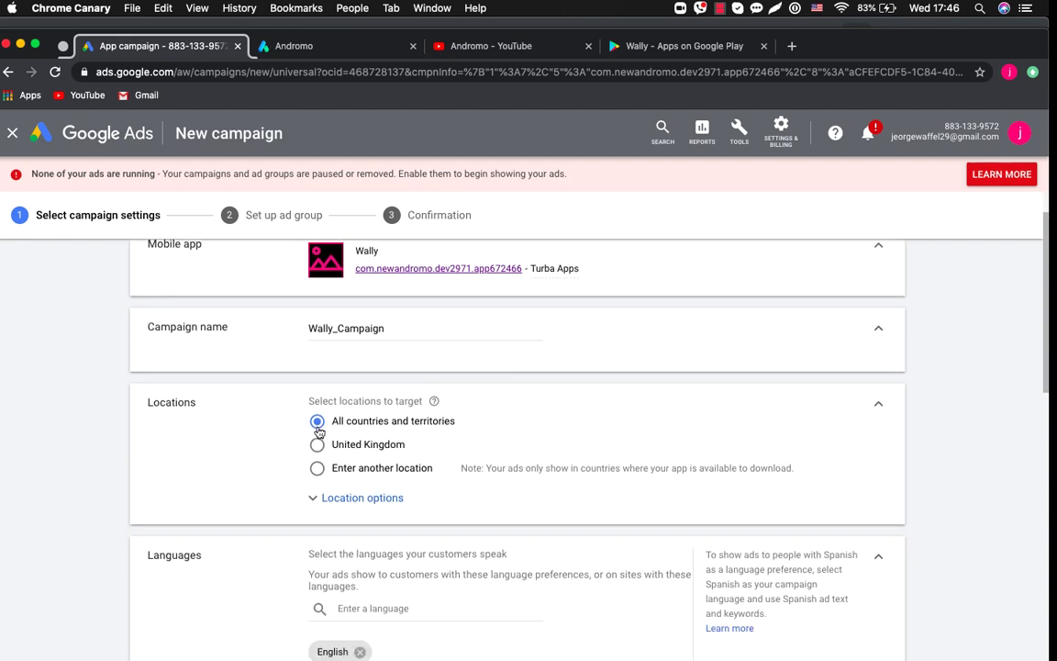
scroll(317, 431, down, 3)
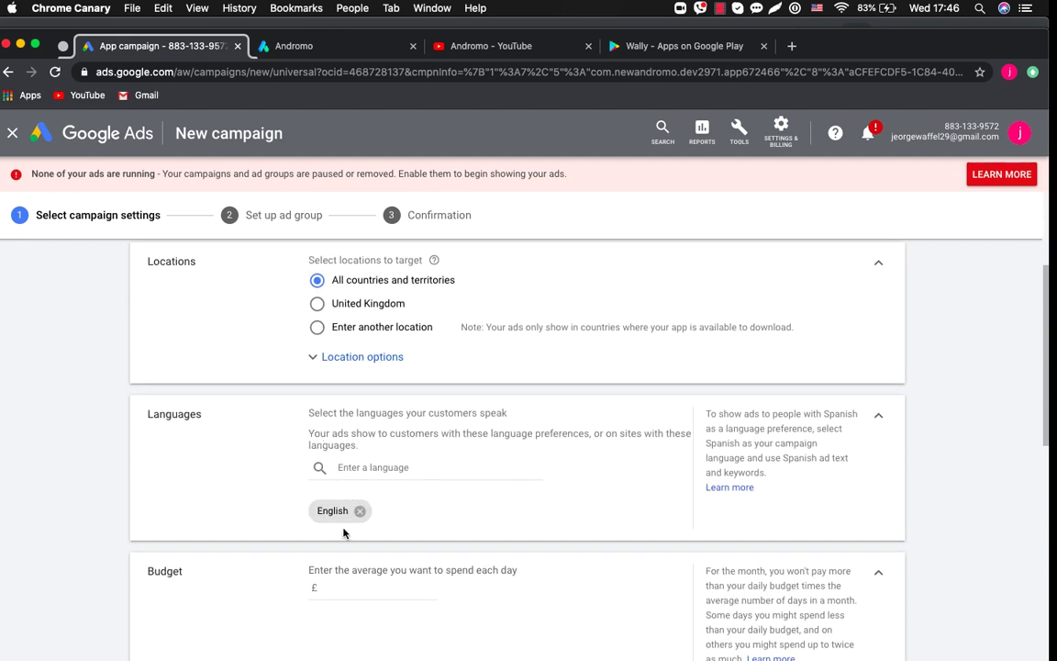
scroll(342, 508, down, 2)
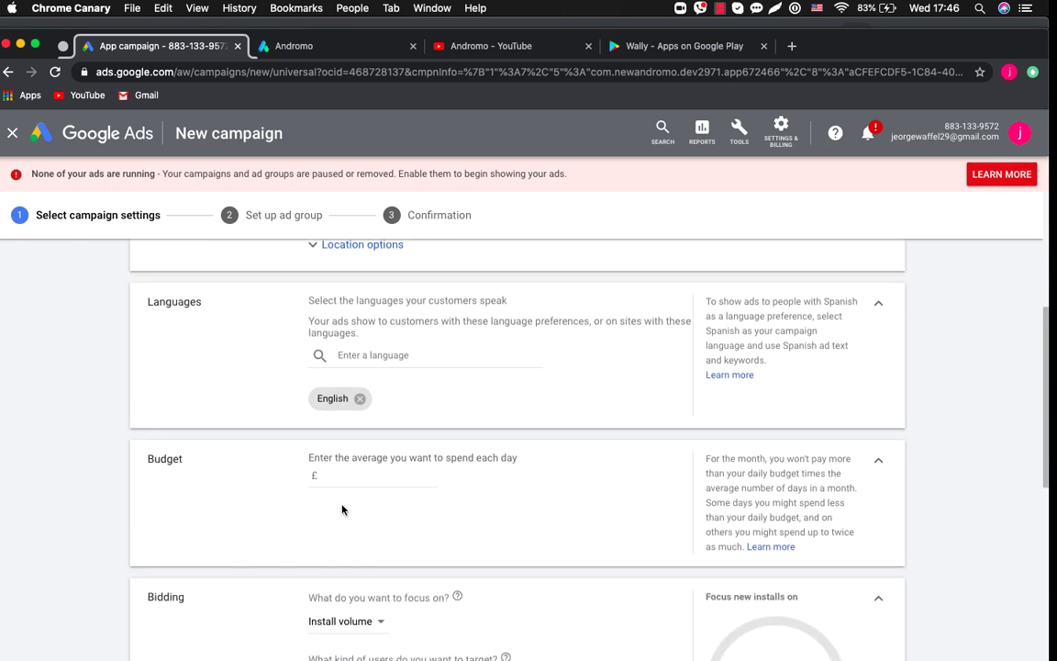
click(339, 485)
text(10.)
click(284, 496)
Set the bidding focus to Install volume and the targeted users to All users.
scroll(288, 533, down, 2)
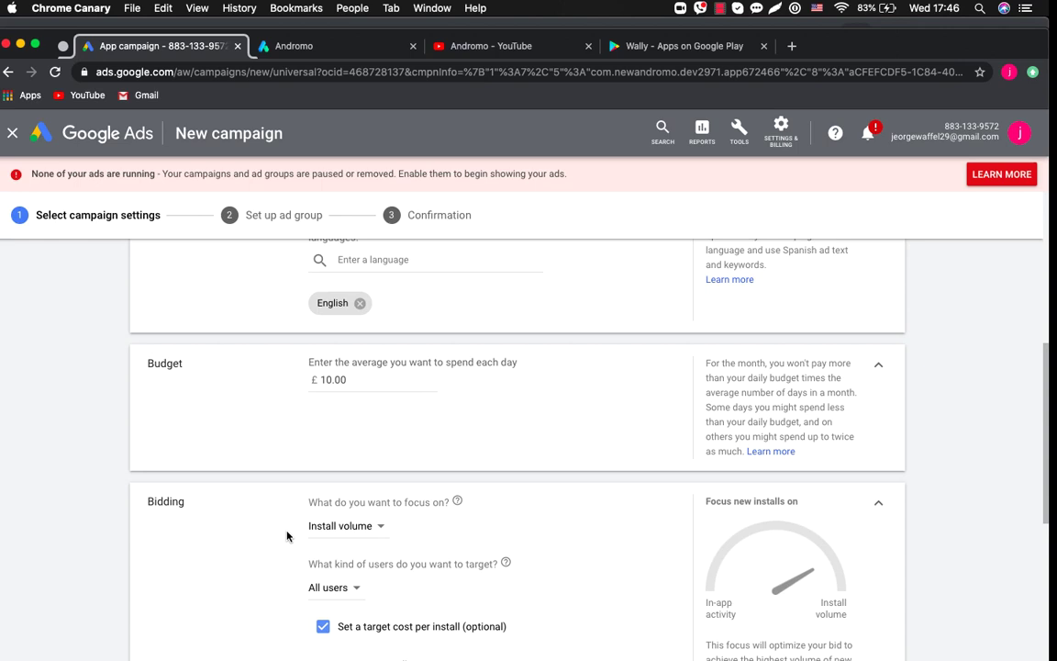
scroll(295, 528, down, 1)
scroll(295, 528, down, 1)
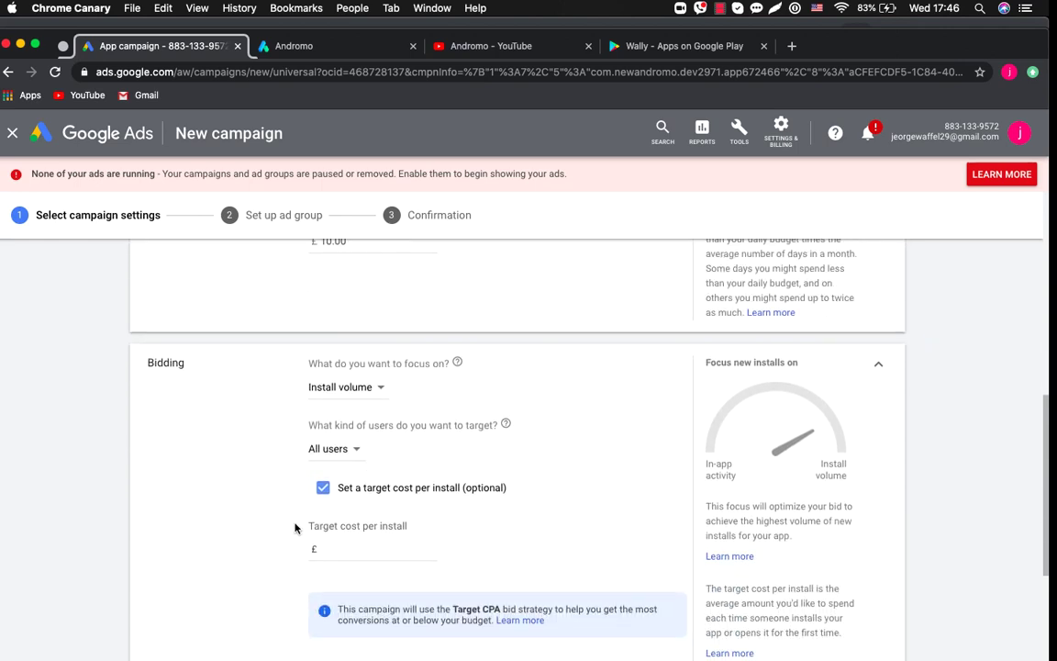
click(384, 391)
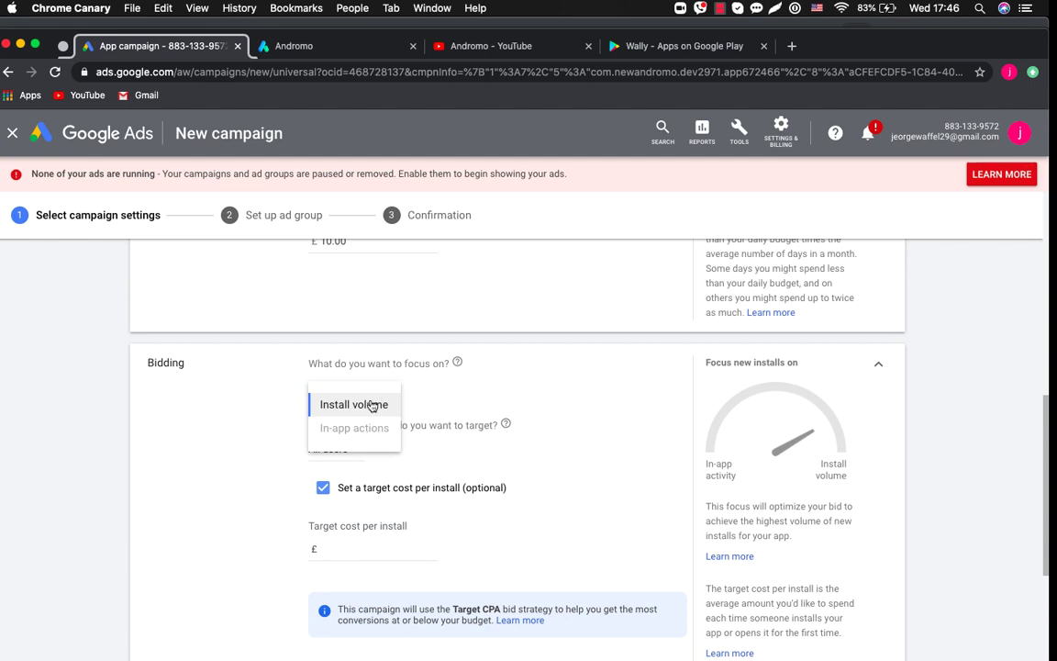
click(376, 404)
scroll(289, 423, down, 1)
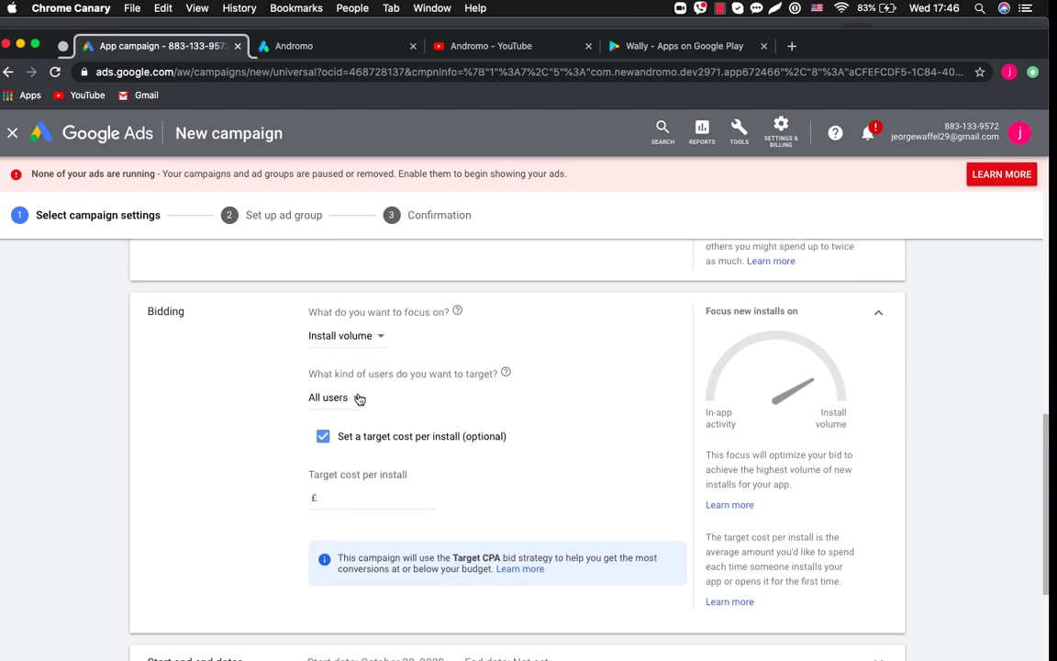
click(330, 397)
click(326, 415)
Open Keyword Planner in a separate tab and switch to it.
click(740, 127)
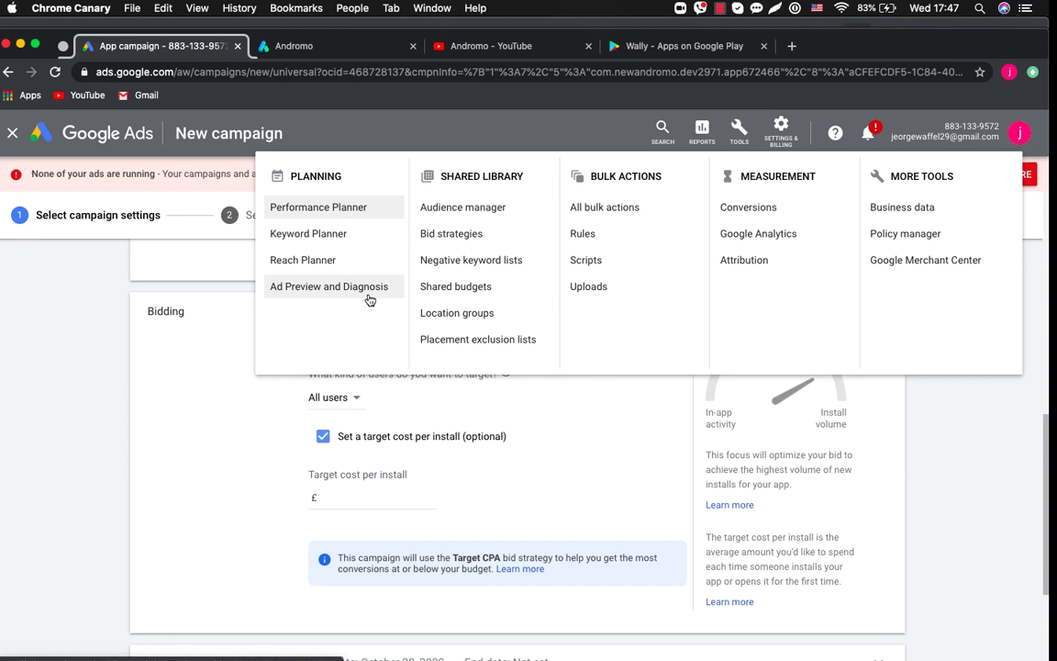
right_click(339, 237)
click(345, 242)
click(330, 45)
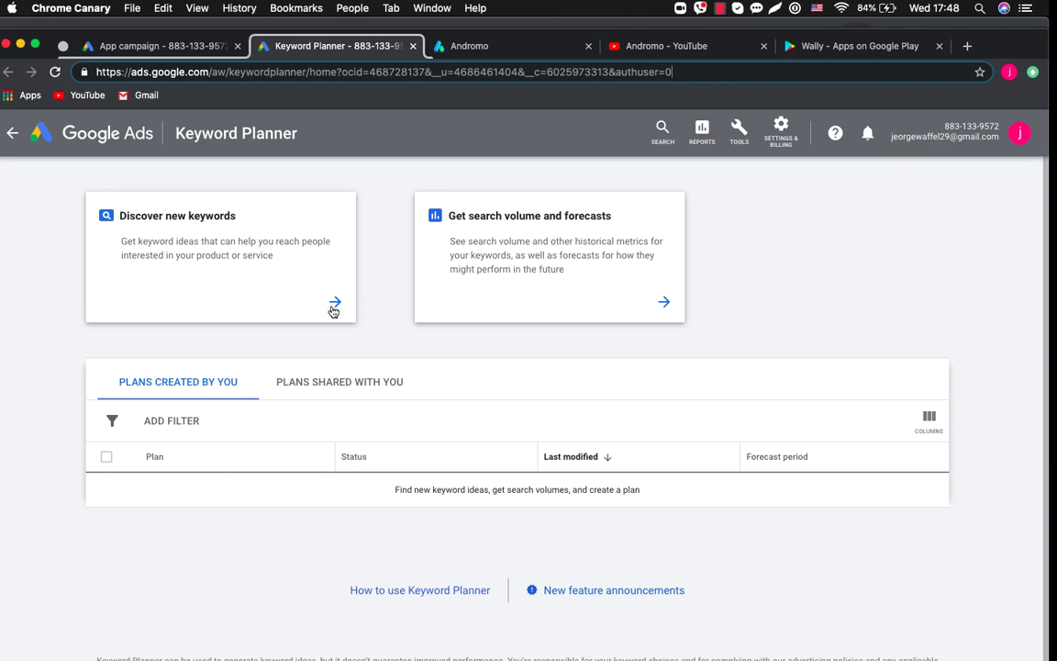
Start discovering new keywords and replace the target location with United States.
click(335, 302)
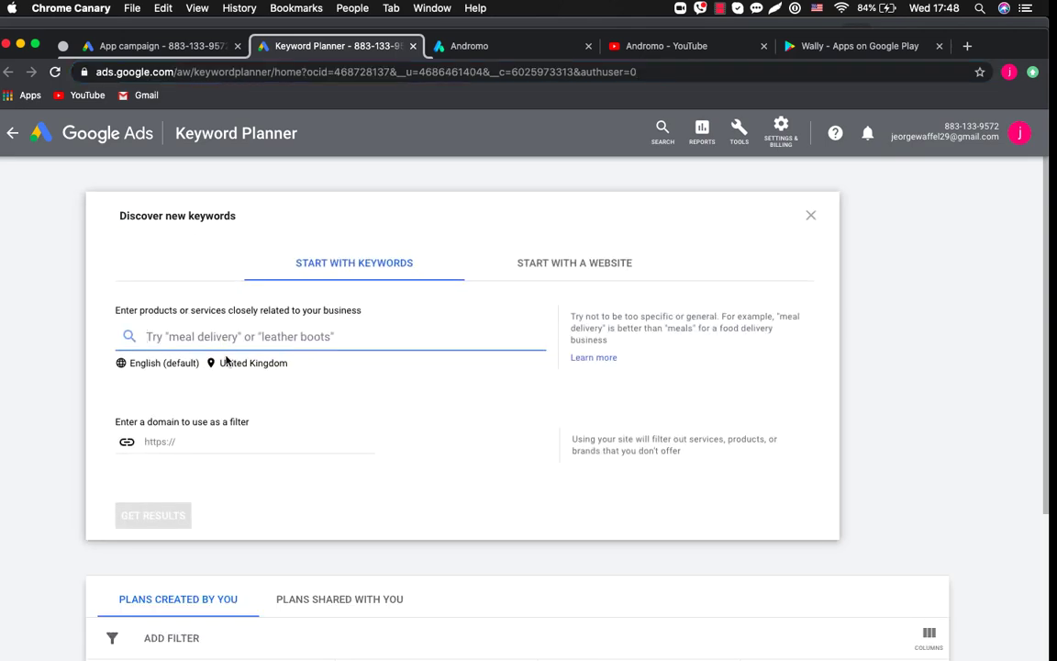
click(230, 362)
click(503, 317)
click(283, 247)
text(united)
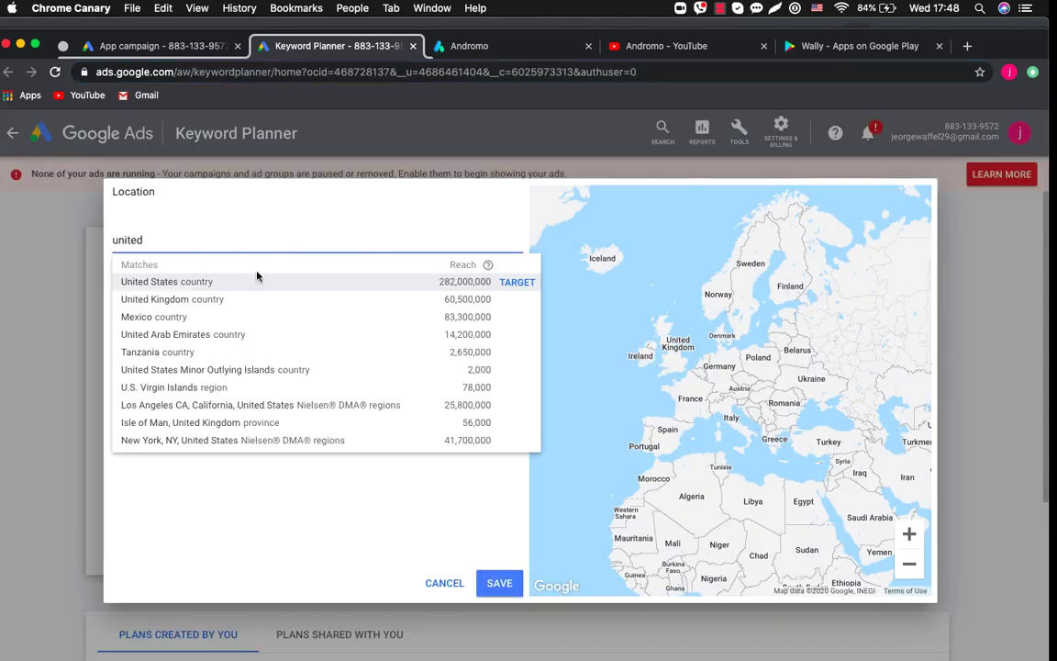
key(Return)
click(501, 589)
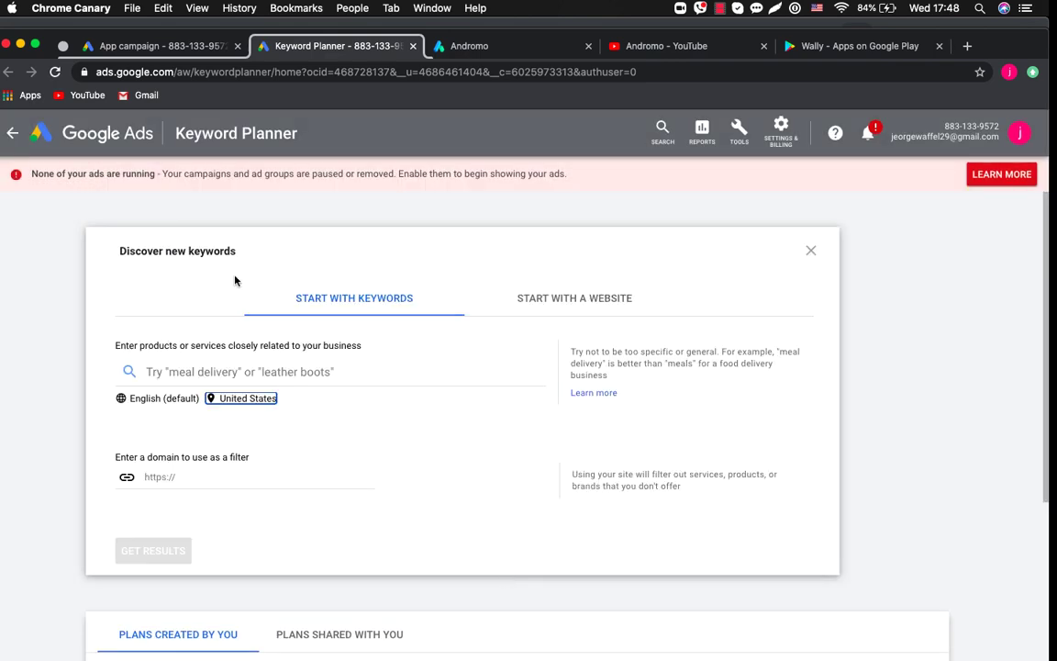
Add "wallpapers" and "nature wallpapers" as seed keywords.
click(173, 372)
text(wallpapers)
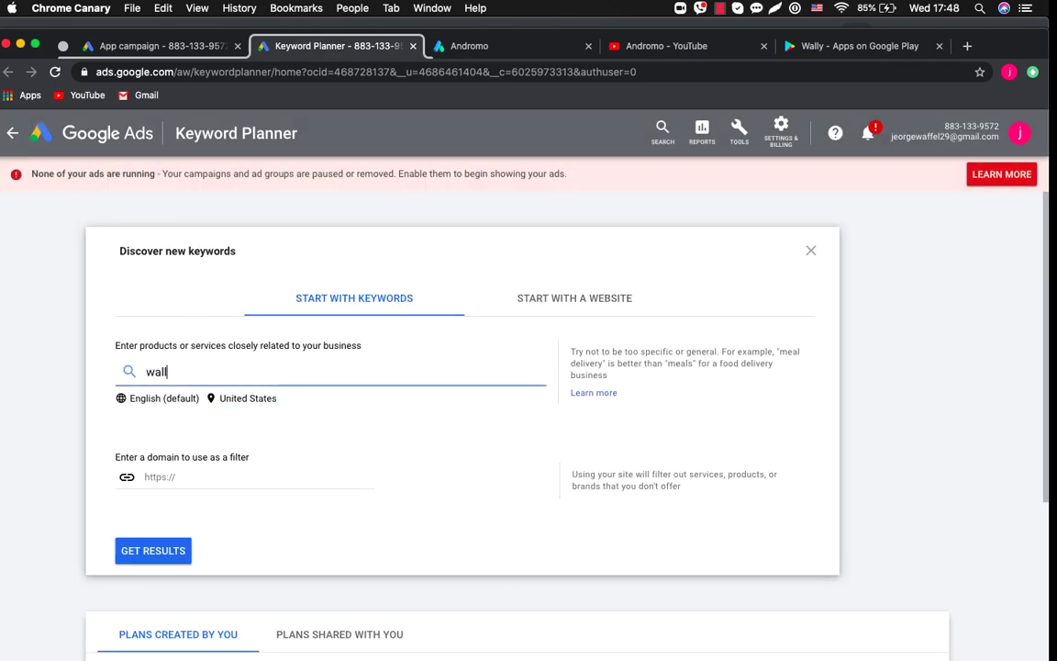
key(Return)
text(wal)
key(BackSpace)
key(BackSpace)
key(BackSpace)
text(nature wallp)
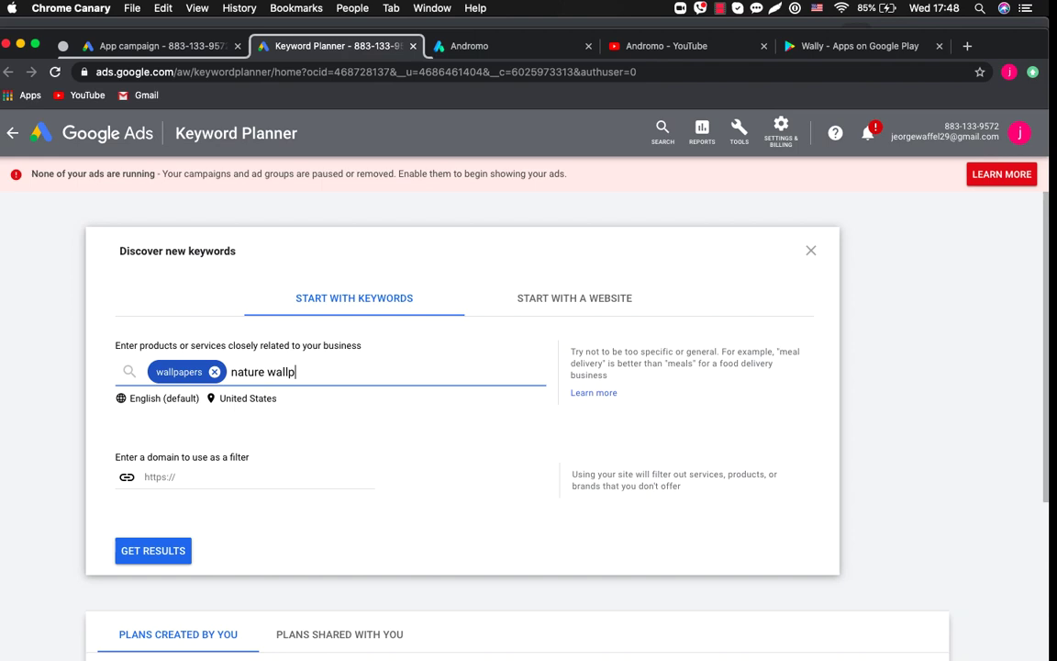
text(apers)
key(Return)
Add "landscapes wallpapers" and "nature backgrounds" to the seed keywords.
text(wal)
key(BackSpace)
key(BackSpace)
key(BackSpace)
text(landscapes wallpapers)
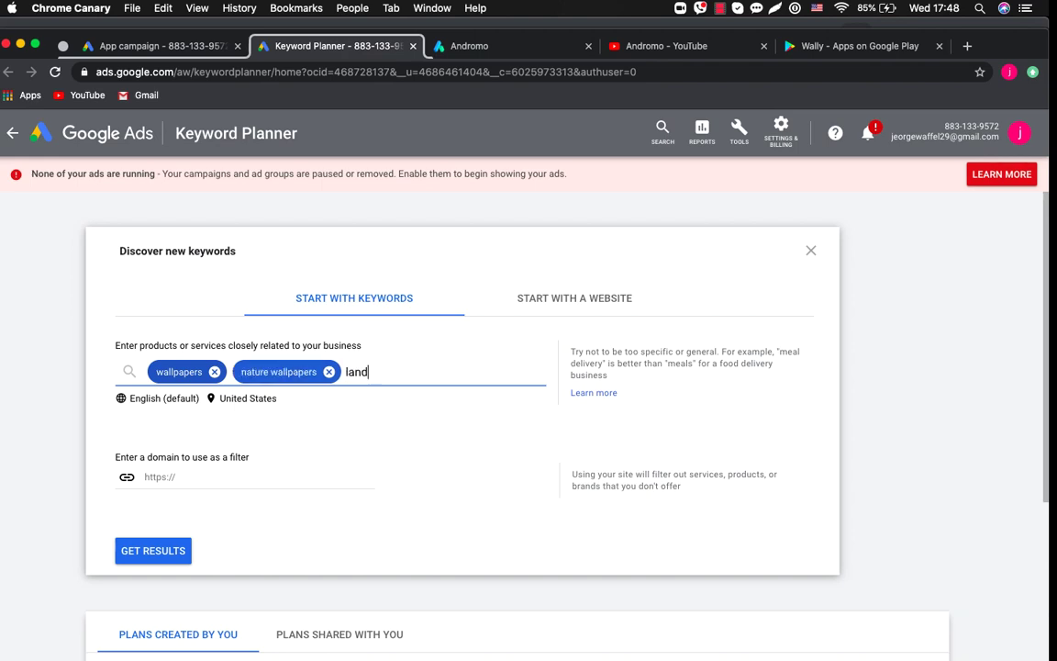
key(Return)
text(nature backgrounds)
key(Return)
Add the seed keywords "phone backgrounds", "phone screens" and "nature wallpapers hd".
text(phone backgrounds)
key(Return)
text(ph)
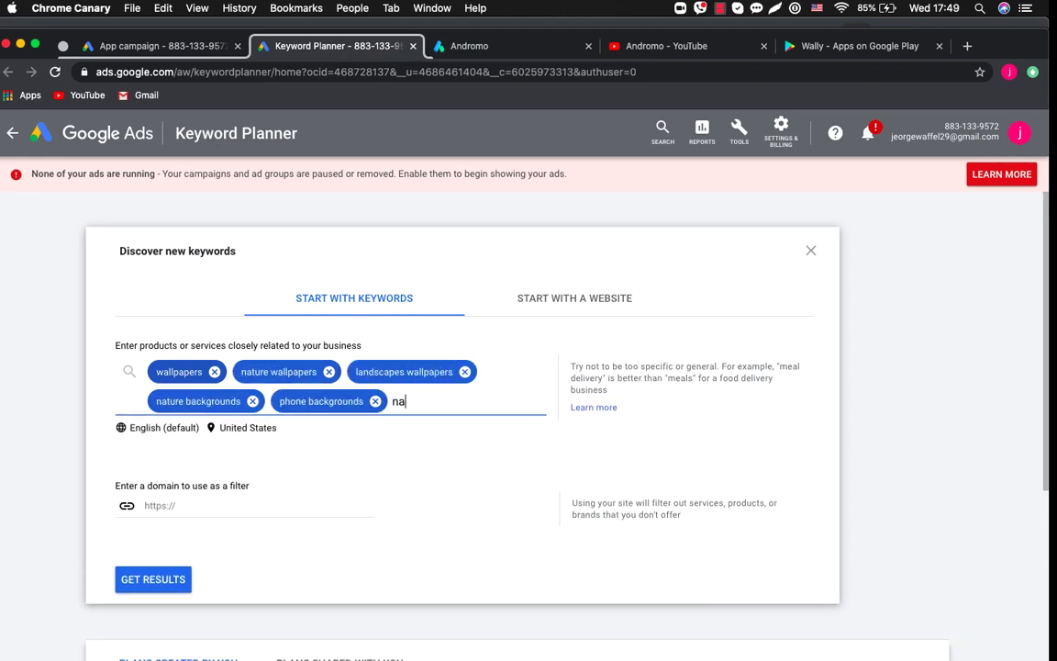
text(one screens)
key(Return)
text(nature wallpapers hd)
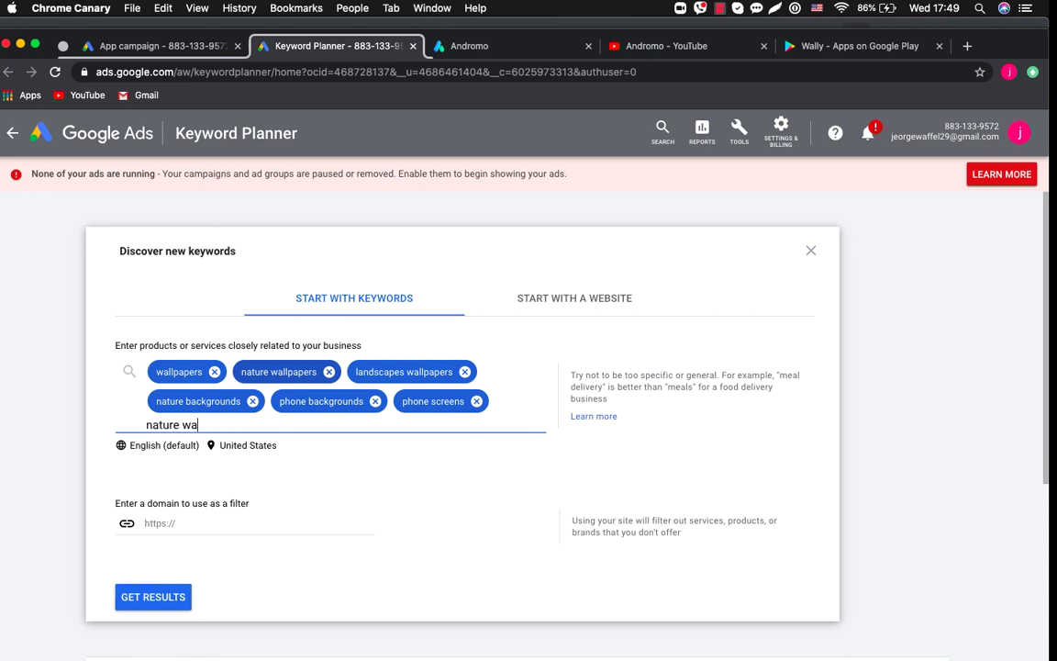
key(Return)
Add "beautiful wallpapers" and "wallpapers hd app" as seed keywords and get the keyword ideas.
text(beautiful wallpapers)
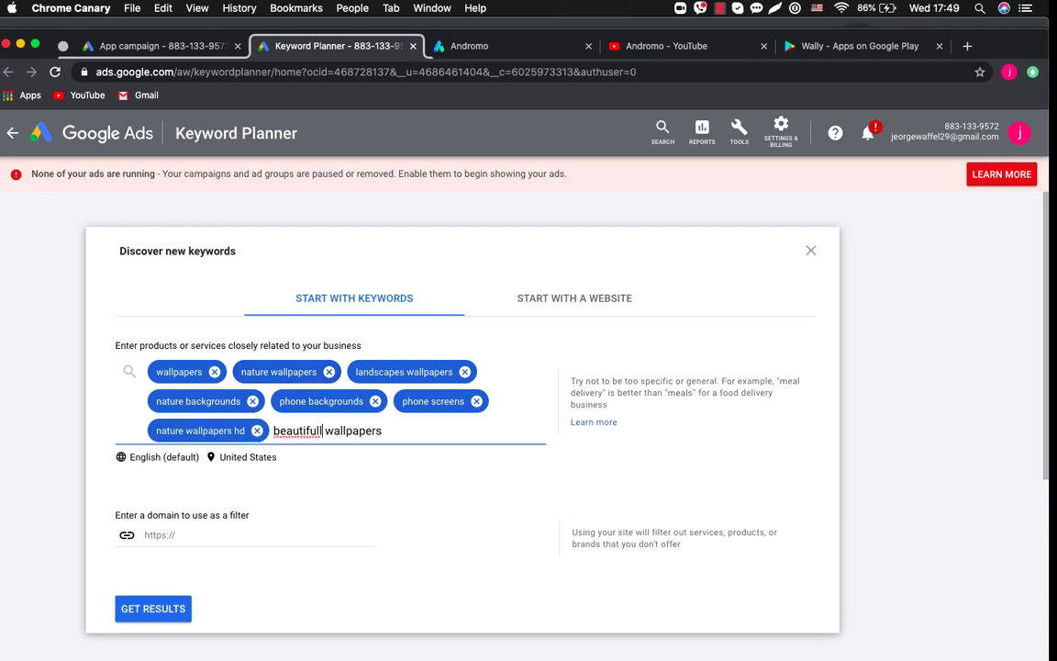
key(Return)
text(wallpapers hd app)
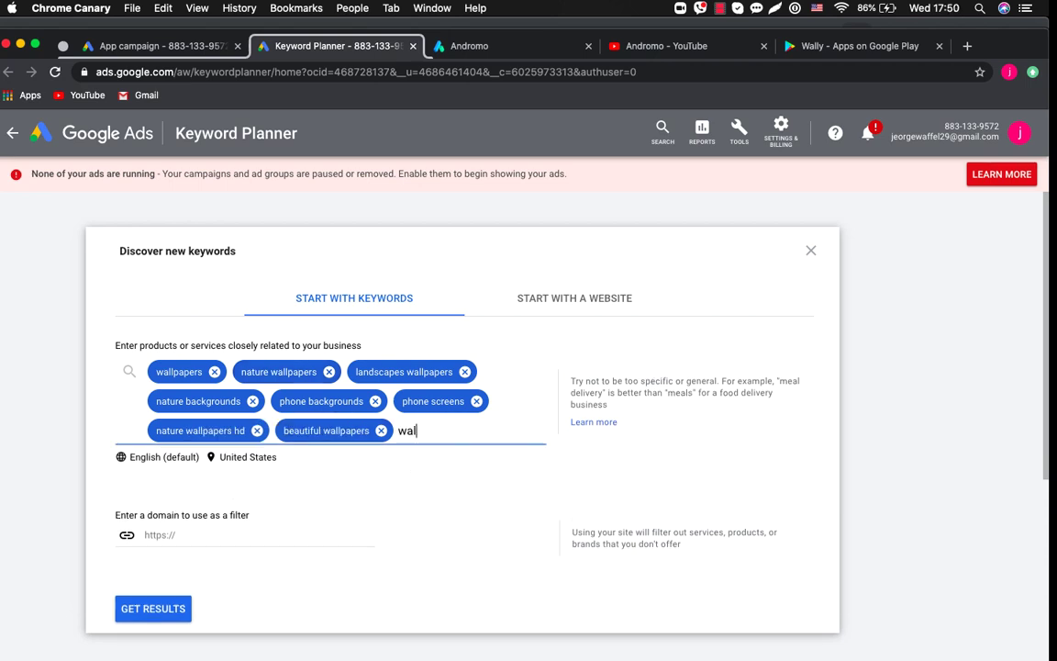
key(Return)
click(153, 608)
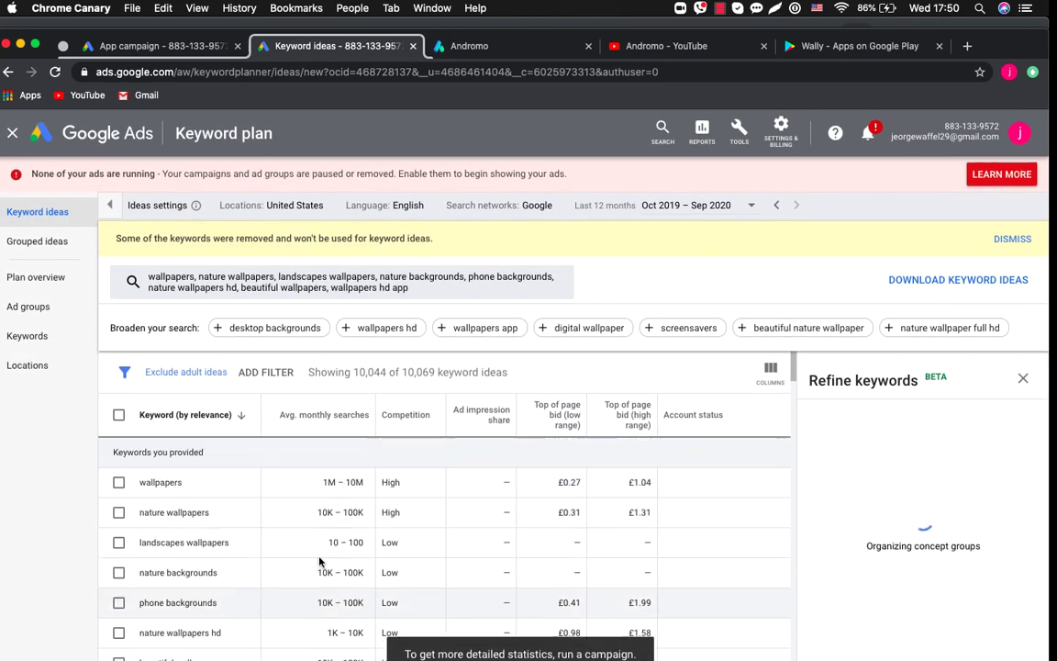
Sort the keyword ideas by average monthly searches, highest first, and examine their search volume, competition and bid ranges.
click(333, 433)
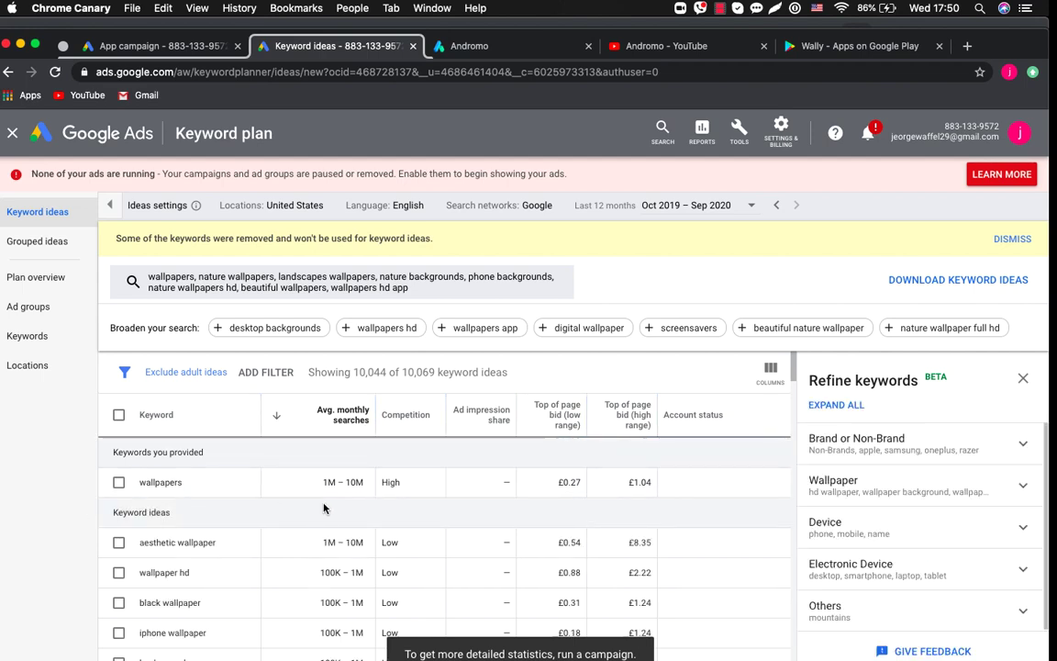
scroll(337, 530, down, 2)
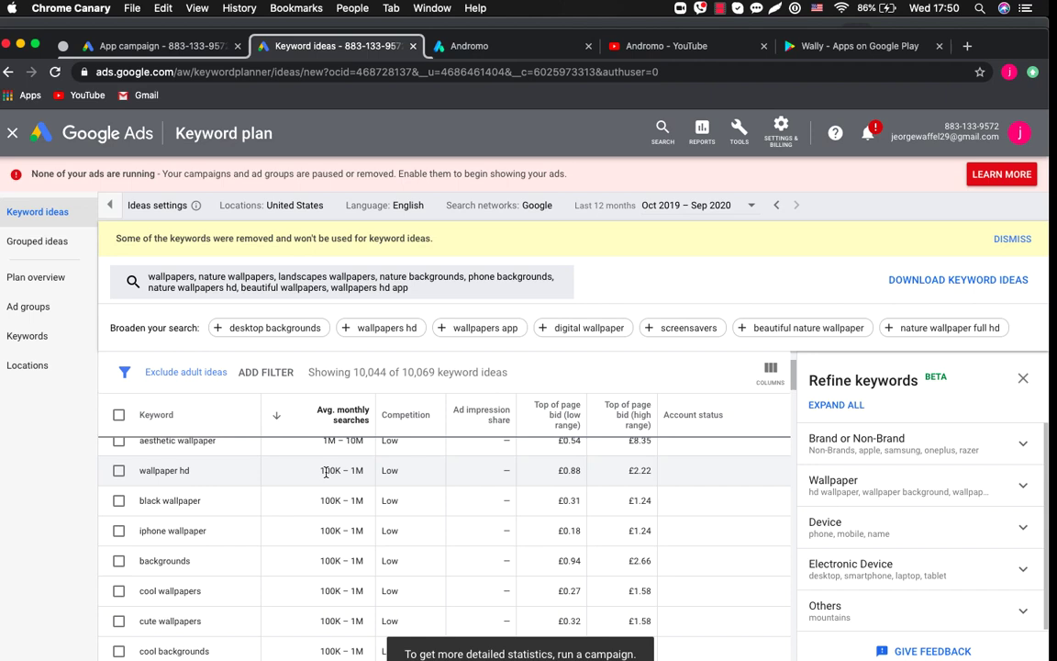
scroll(325, 472, down, 5)
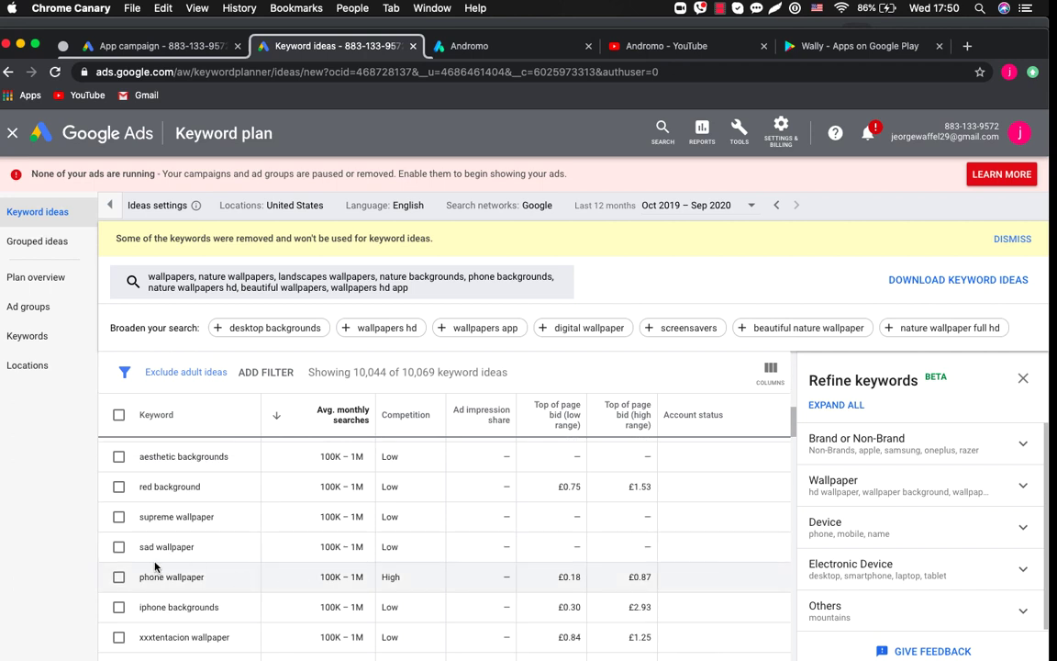
Examine the search volume, competition and low-range bids of the keywords "phone wallpaper" and "beautiful wallpapers".
drag(138, 576, 584, 590)
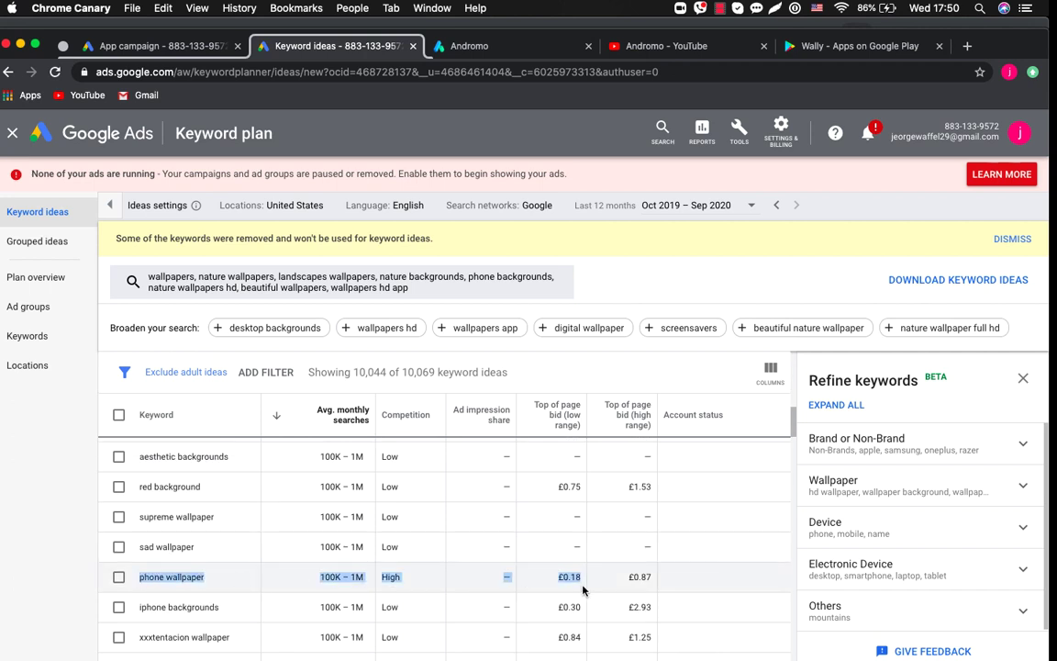
click(531, 580)
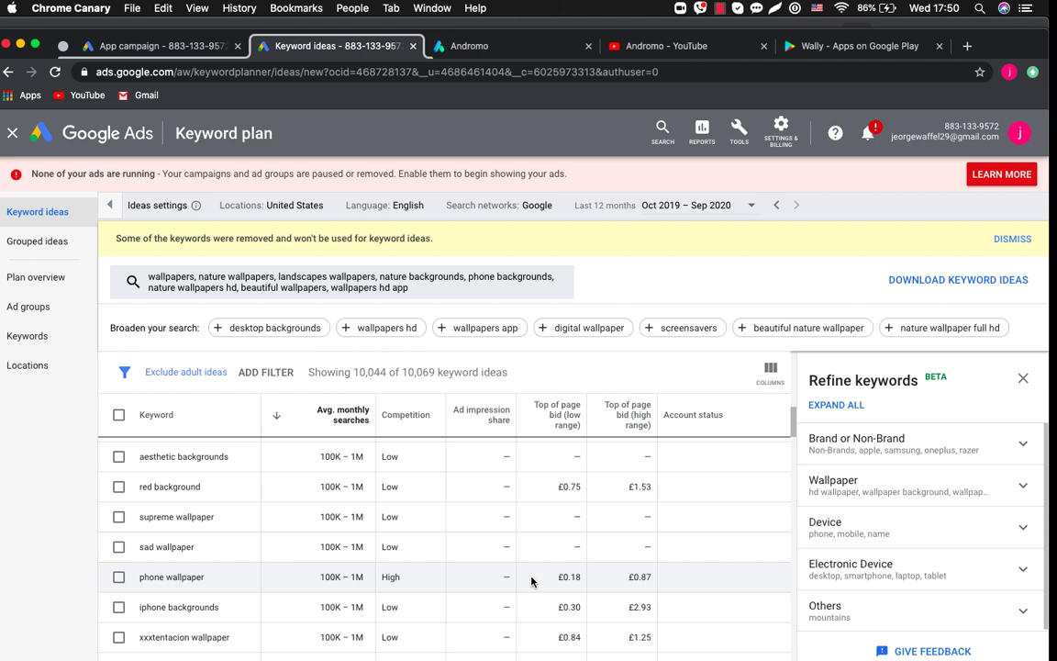
scroll(367, 574, down, 10)
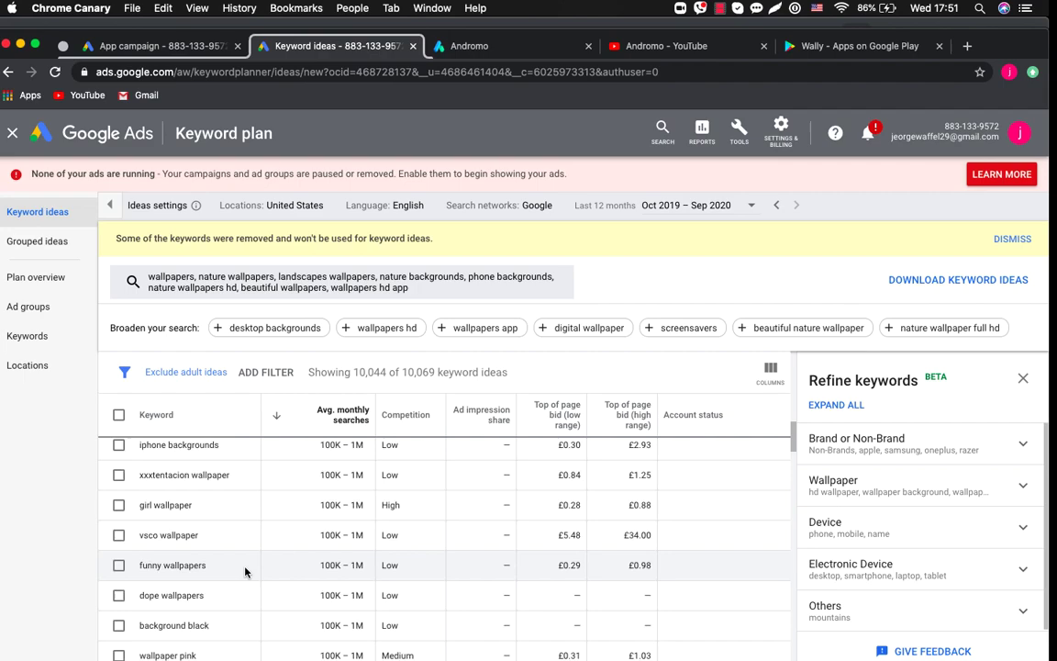
drag(313, 569, 569, 573)
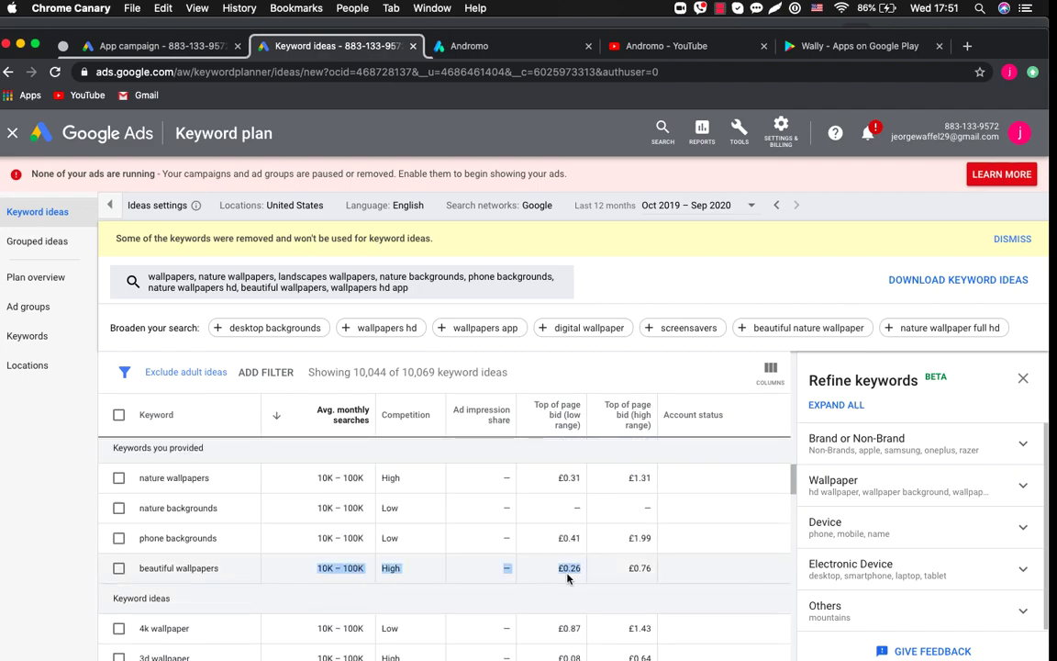
click(331, 567)
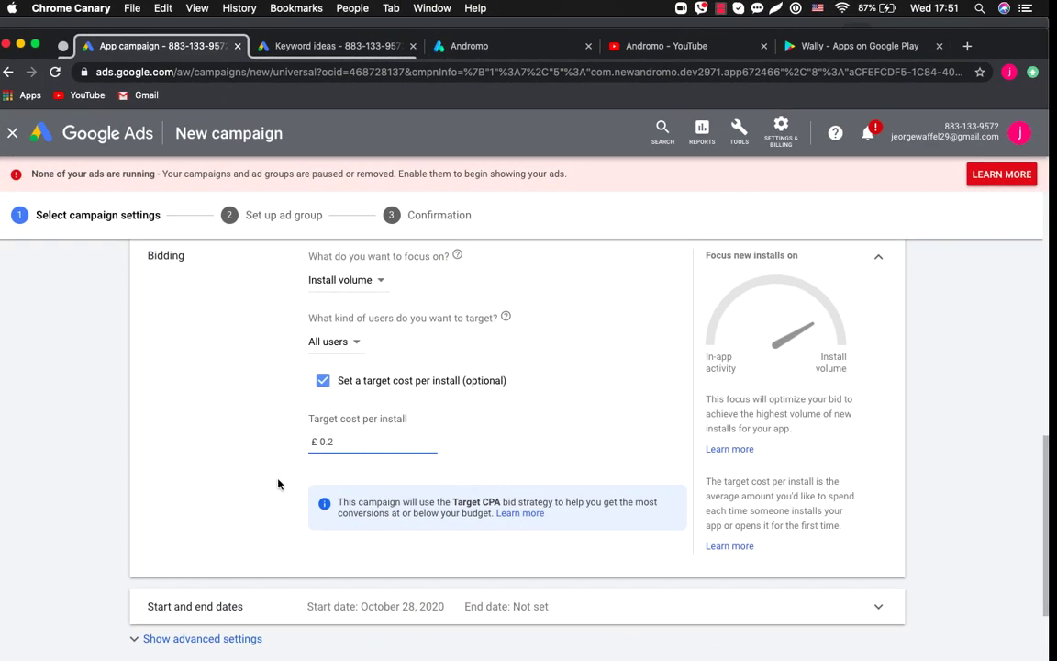
In the app campaign, apply the £0.20 target cost per install and save the campaign settings to continue to the ad group setup.
click(281, 479)
scroll(287, 463, down, 2)
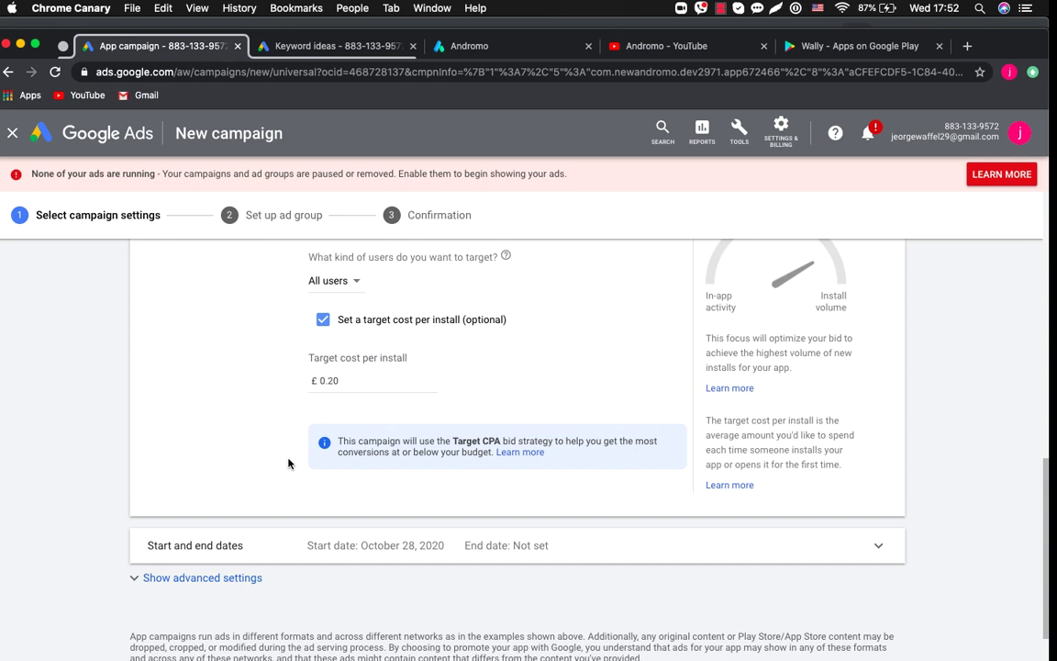
scroll(288, 463, down, 3)
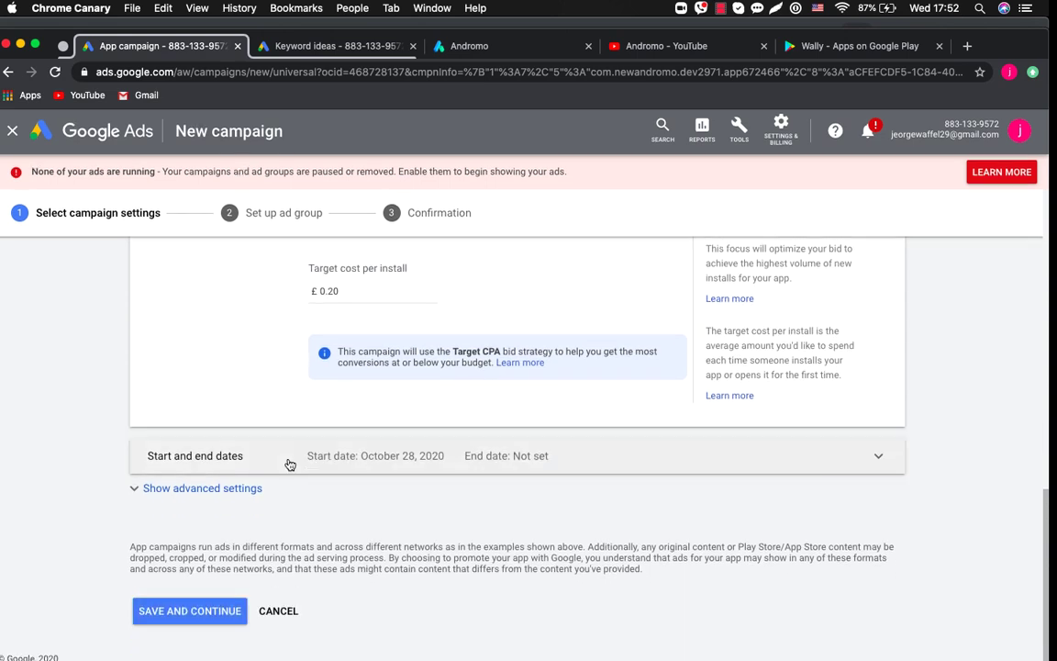
click(190, 612)
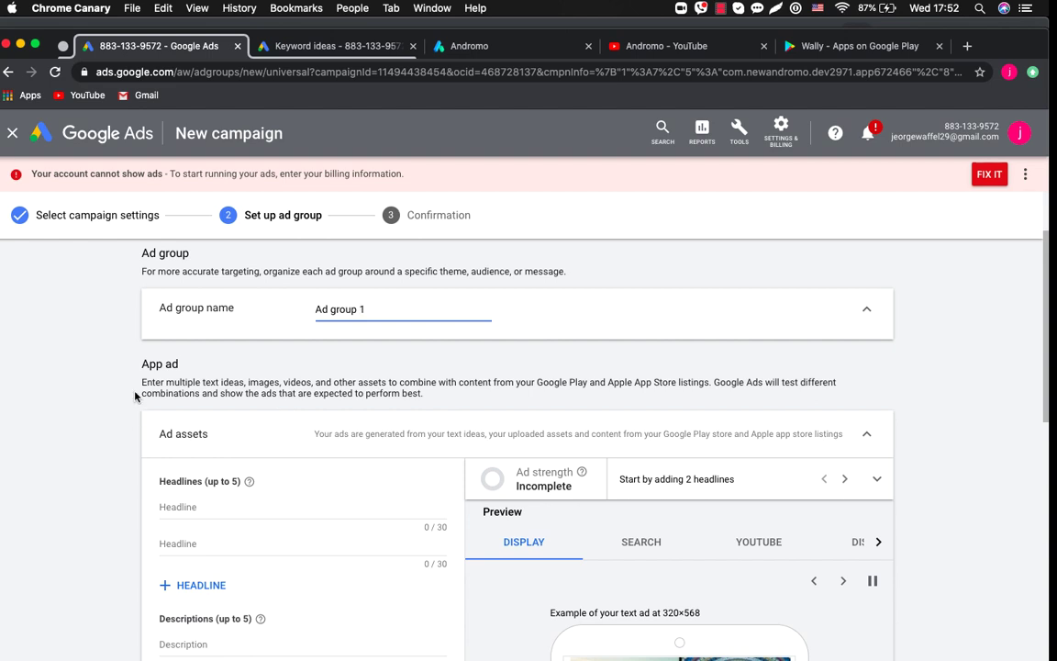
Enter "Beautiful phone wallpapers" as the first headline in the ad assets.
scroll(135, 397, down, 2)
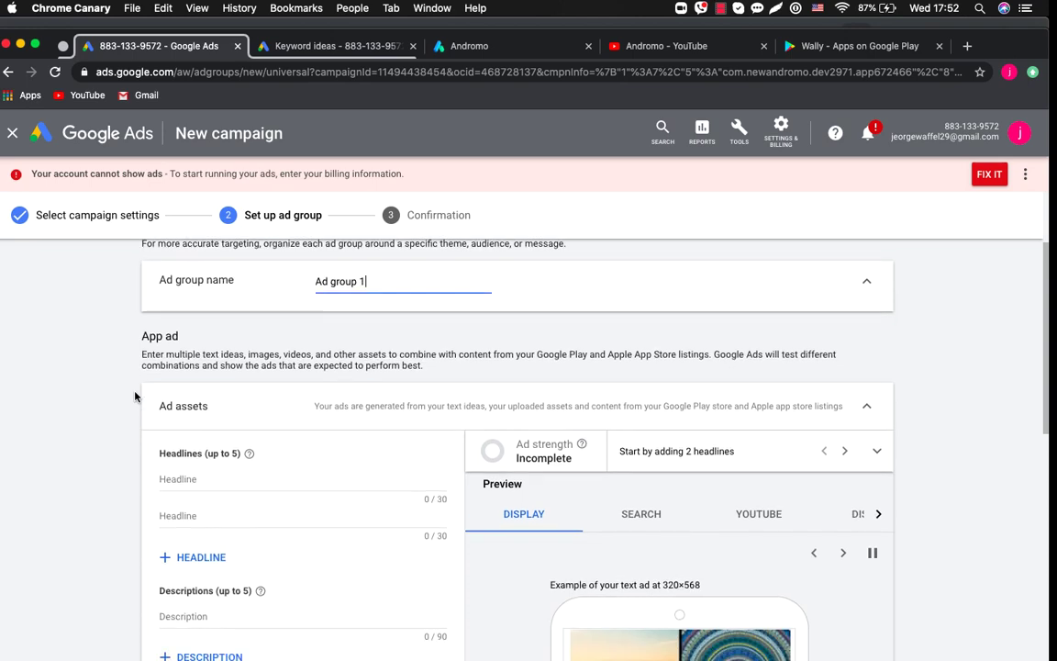
scroll(135, 397, down, 3)
scroll(135, 396, down, 2)
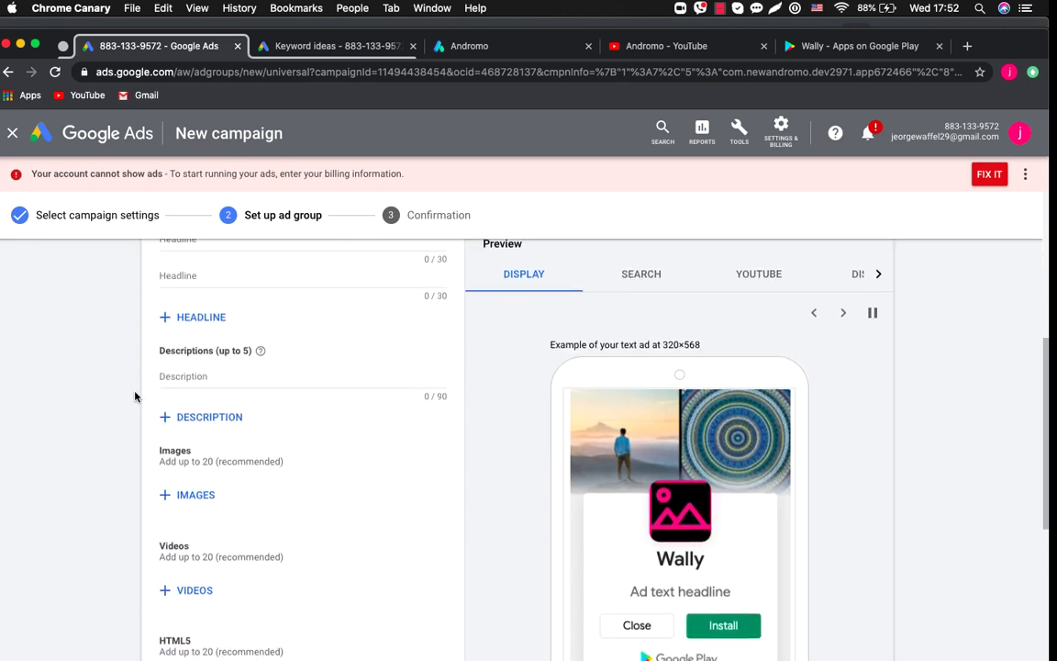
scroll(135, 396, down, 1)
scroll(134, 397, up, 2)
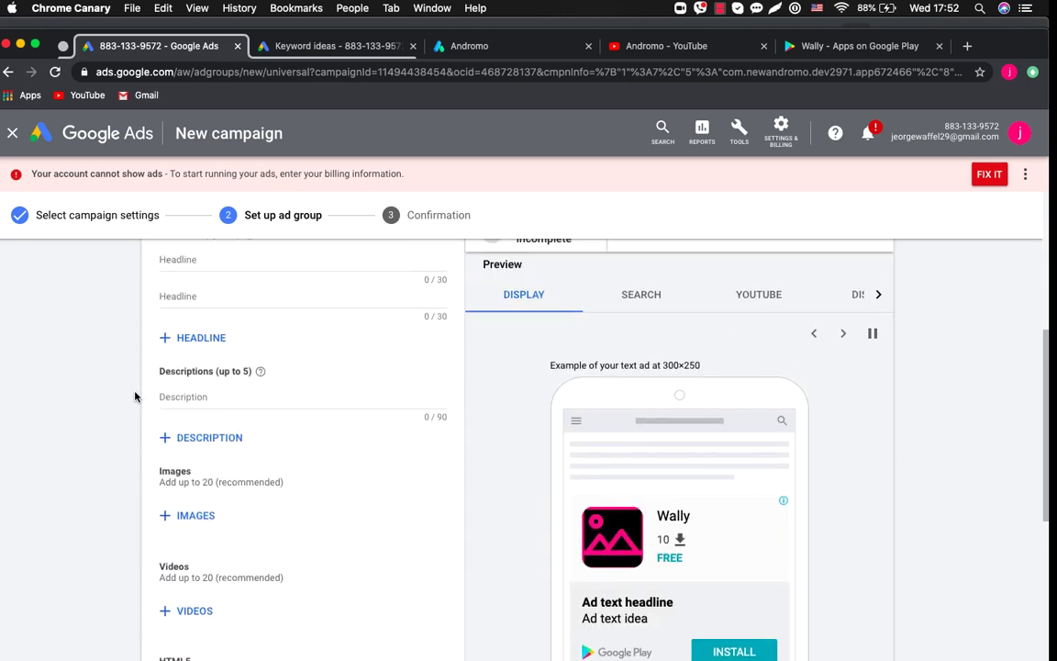
scroll(135, 397, down, 2)
scroll(135, 396, left, 2)
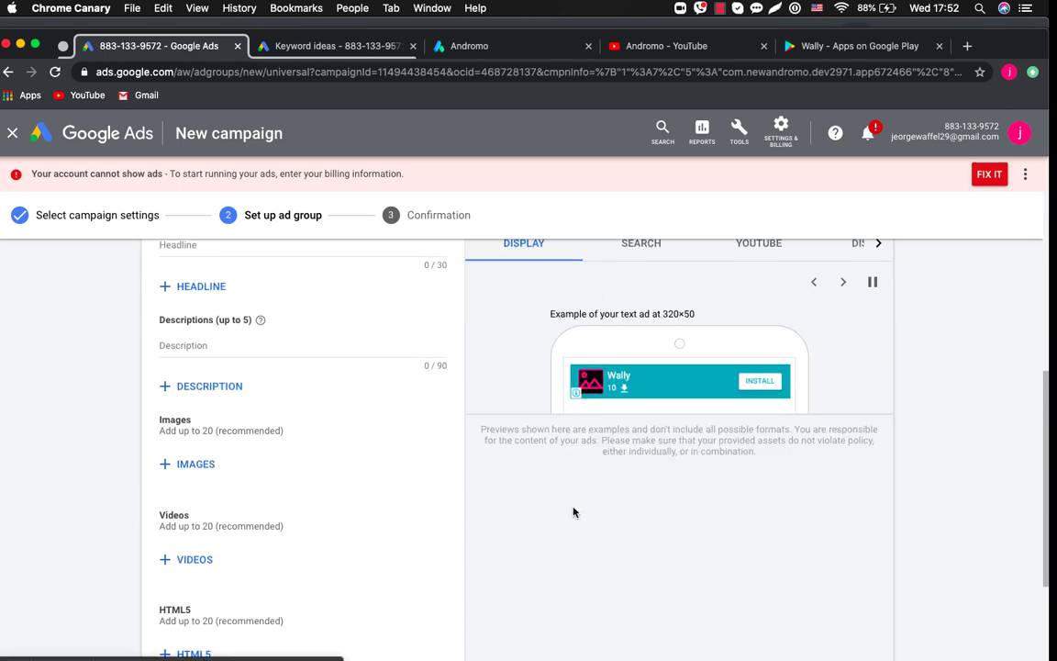
text(Beautiful phone wal)
key(BackSpace)
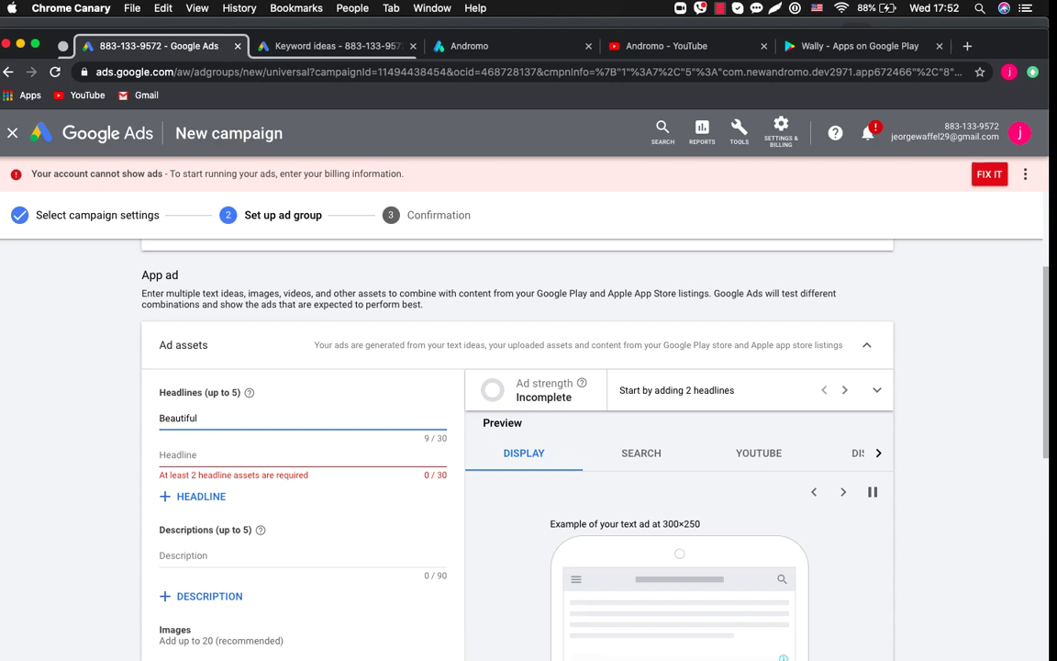
text(phone wallpapers)
Check the first headline in the ad preview and enter "Nature wallpapers" as the second headline.
scroll(481, 558, down, 3)
scroll(482, 559, up, 2)
scroll(817, 437, down, 2)
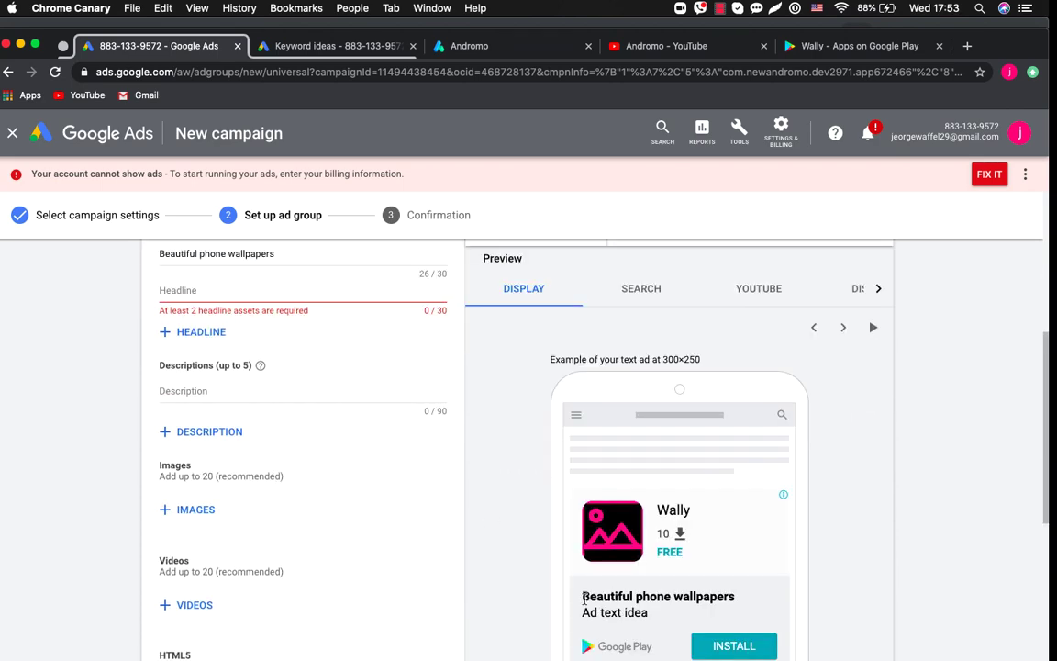
scroll(309, 436, up, 1)
click(293, 350)
text(Nature wallpapers)
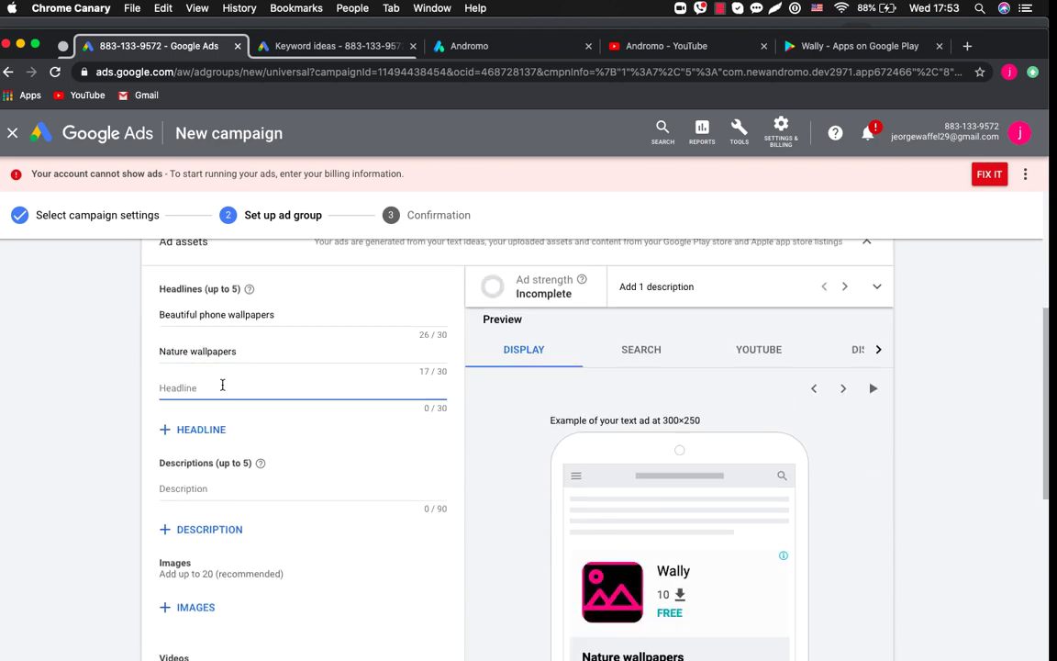
Consult the Keyword Planner ideas and enter "Cool wallpapers" as the third headline of the ad.
key(ctrl+Tab)
scroll(247, 562, down, 1)
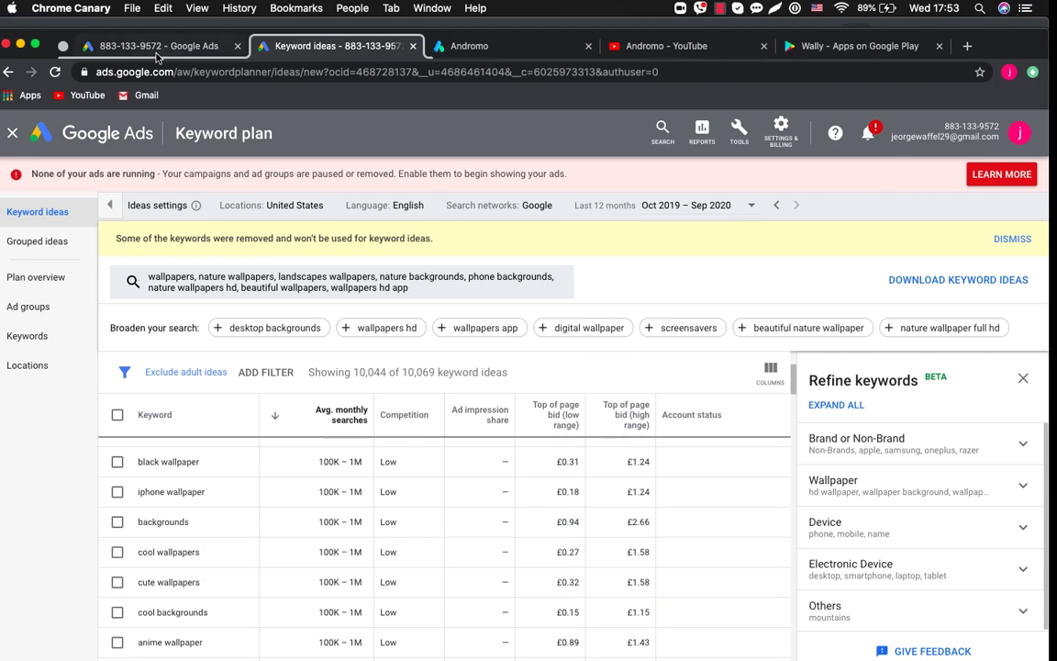
key(ctrl+shift+Tab)
key(Tab)
text(Cool wallpapers)
Look further through the keyword ideas and enter "Nature backgrounds" as the fourth headline.
click(183, 424)
key(ctrl+Tab)
scroll(230, 559, down, 10)
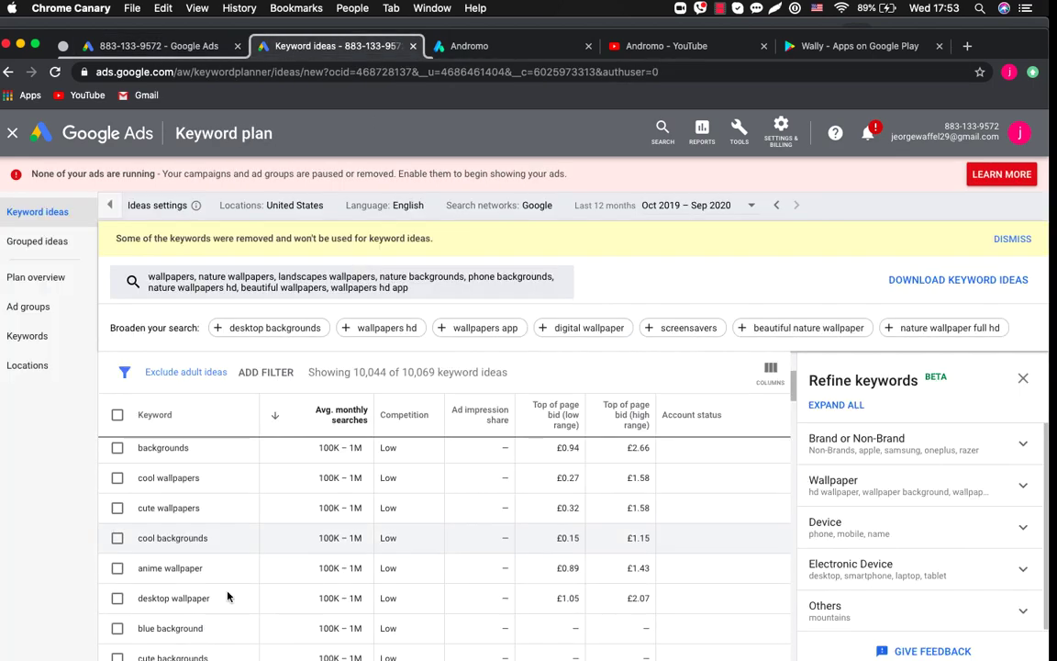
scroll(241, 572, down, 5)
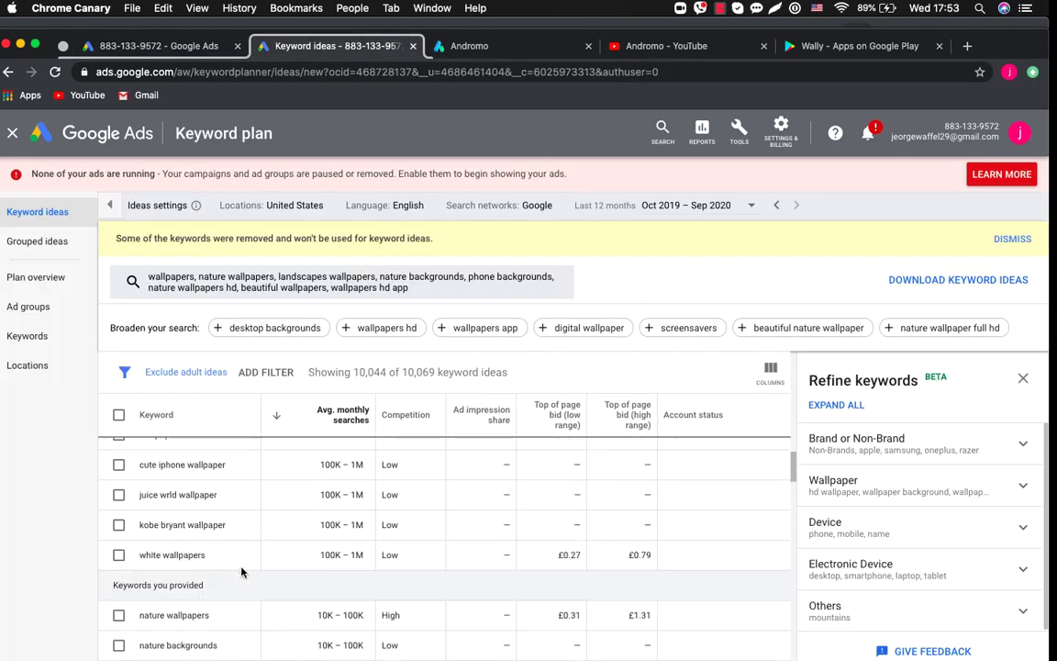
key(ctrl+shift+Tab)
text(Nature backgrounds)
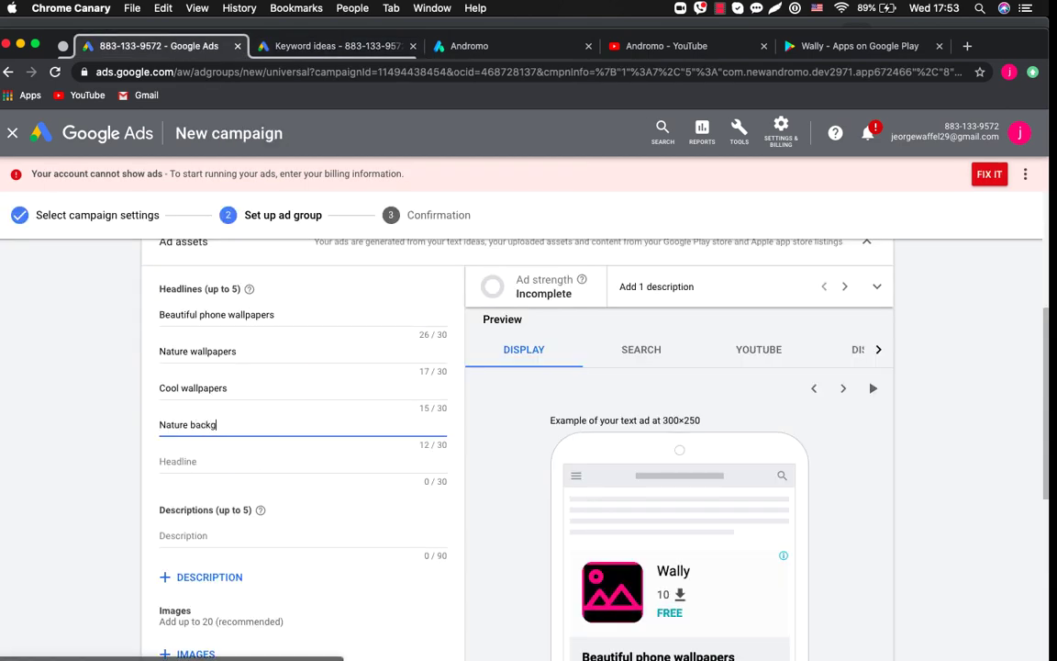
Search the keyword ideas for one more popular term and enter "Cute wallpapers" as the fifth headline.
key(Tab)
key(ctrl+Tab)
scroll(236, 597, down, 5)
scroll(237, 597, up, 15)
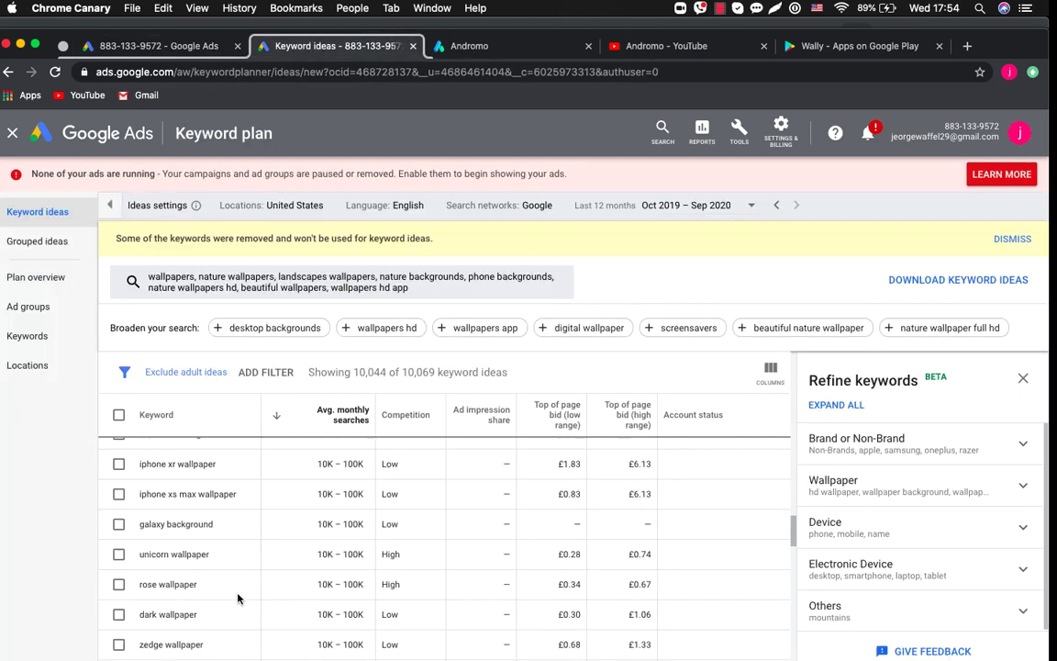
scroll(319, 538, down, 3)
scroll(319, 538, down, 1)
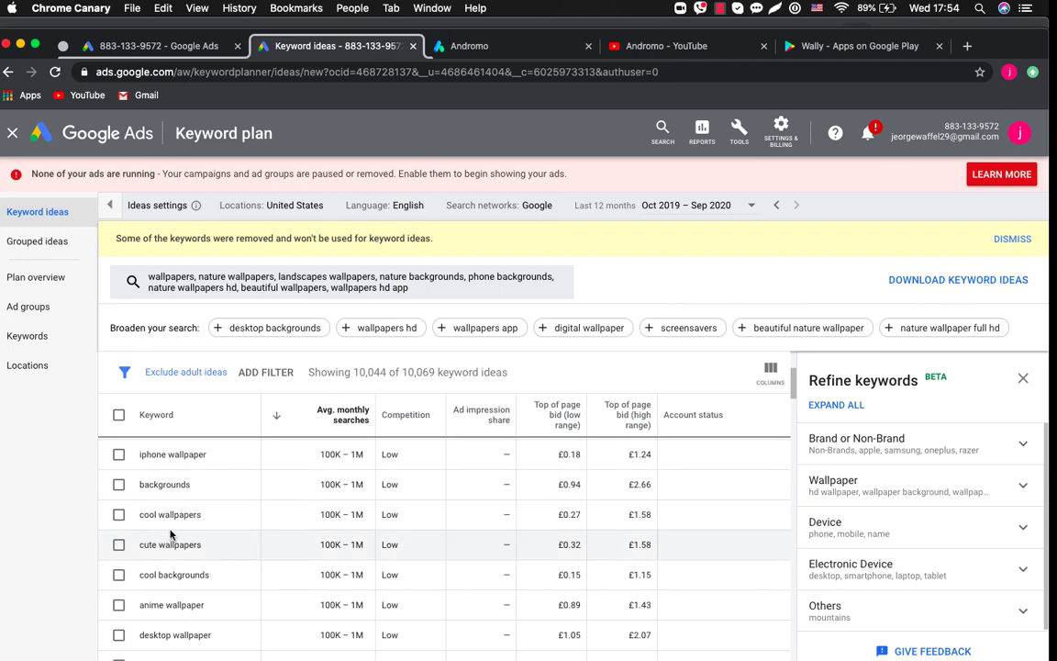
key(ctrl+shift+Tab)
text(Cute wallpapers)
Enter the first description "Try our wallpapers at your phone and refresh your home screen with pleasant backgrounds".
scroll(147, 459, down, 3)
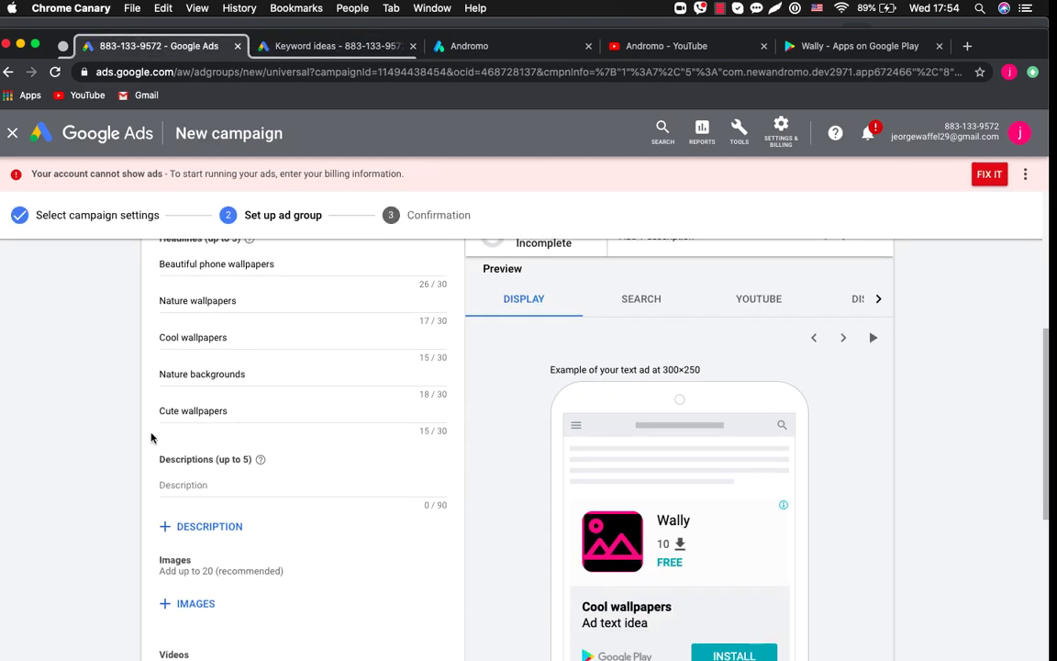
click(185, 397)
text(T)
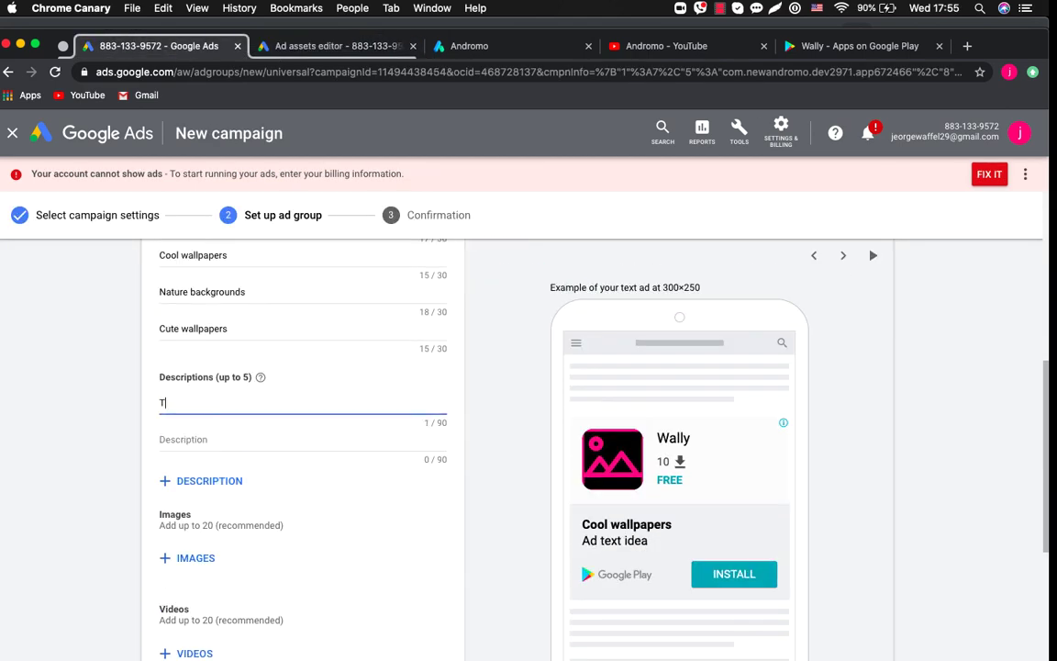
text(ry our wallpapers at your phone and refresh your homescreen)
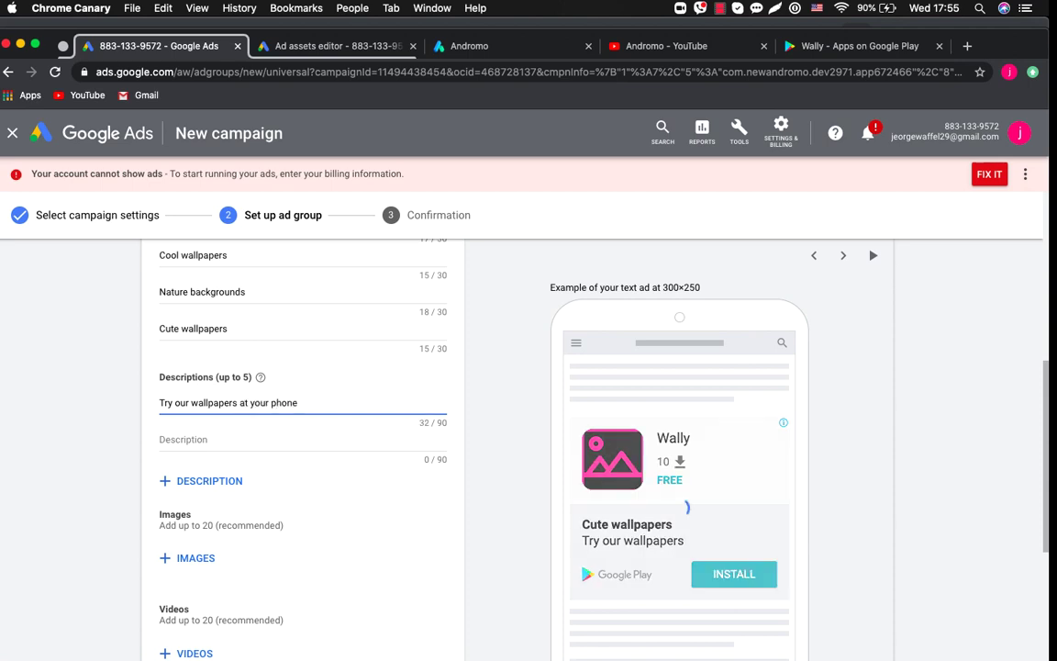
key(BackSpace)
key(BackSpace)
key(BackSpace)
key(BackSpace)
key(BackSpace)
key(BackSpace)
text(screen with pleasant backgrounds)
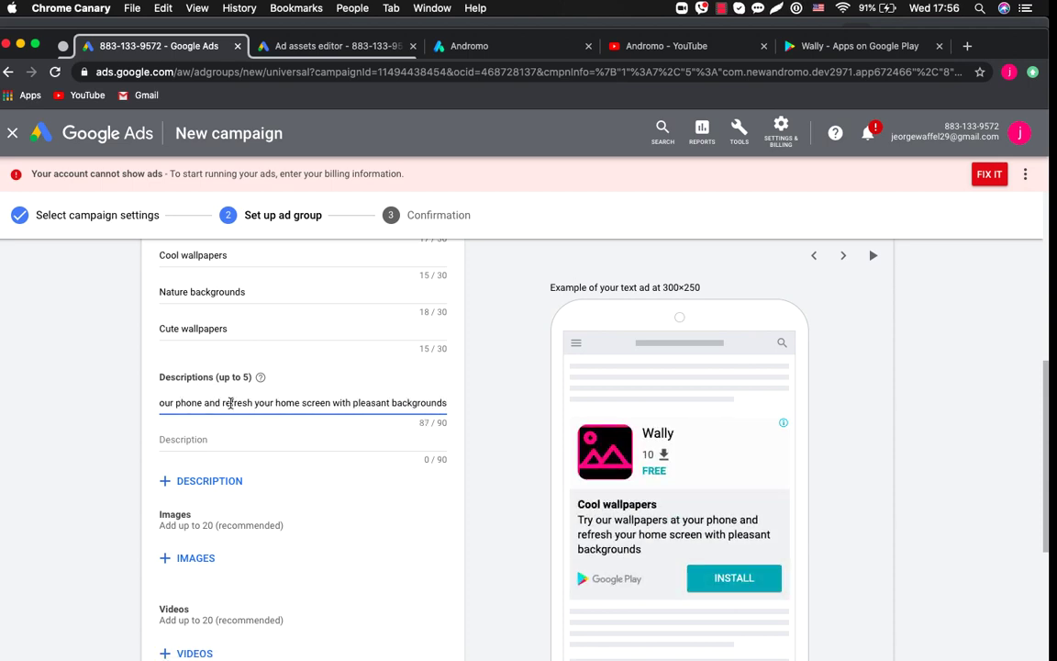
Add the descriptions "Nature wallpapers for your phone" and "Try nice wallpapers at your device".
key(Tab)
text(Nature wallpapers for your phone)
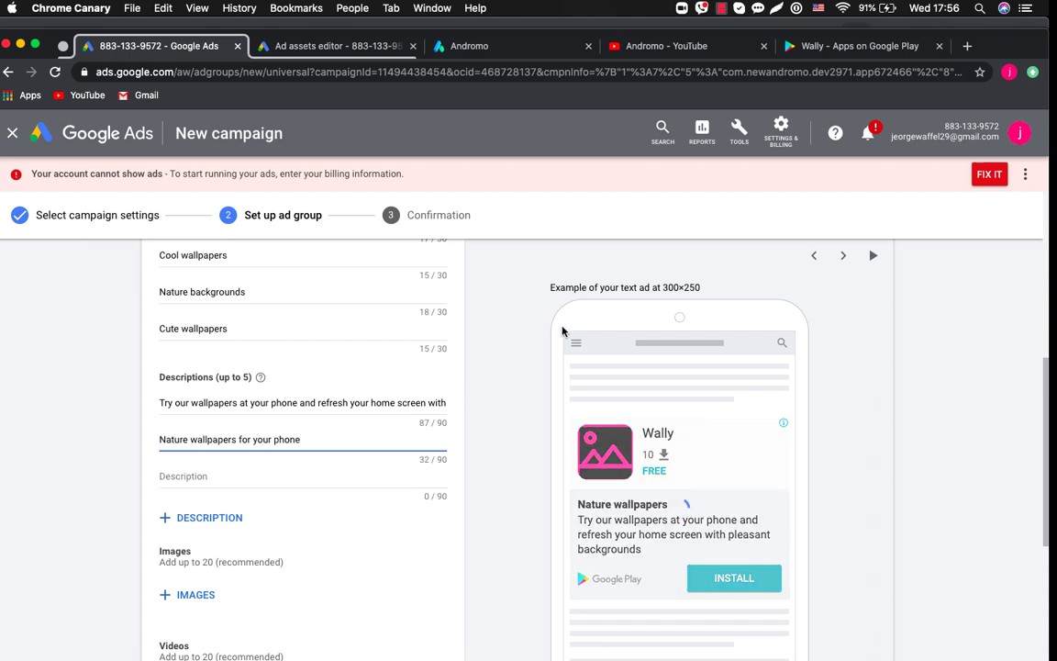
key(Tab)
text(Try nice wallpapers at your device)
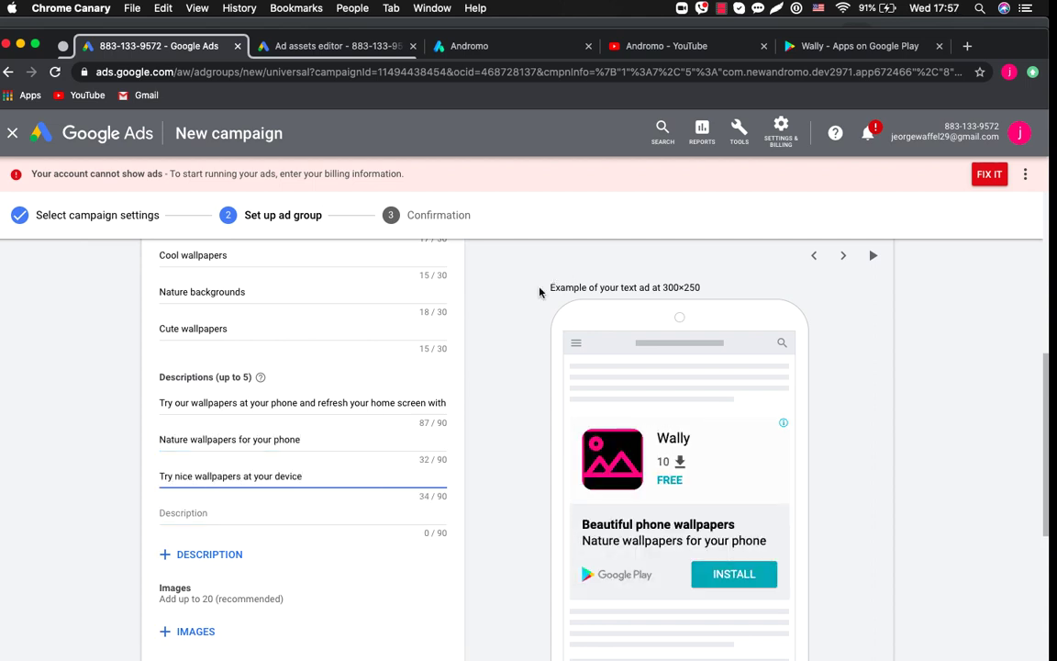
Add the fourth and fifth descriptions "Try a new look of your phone" and "Set a nature background at your phone".
key(Tab)
text(Try a new look of your phone)
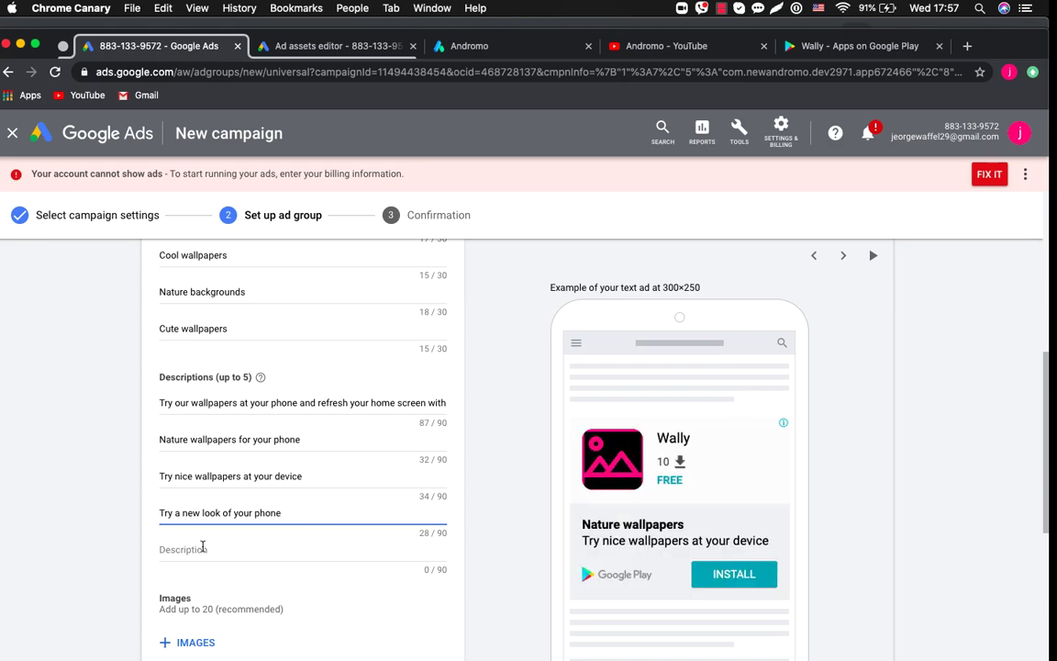
key(Tab)
text(Set a nature background at your phone)
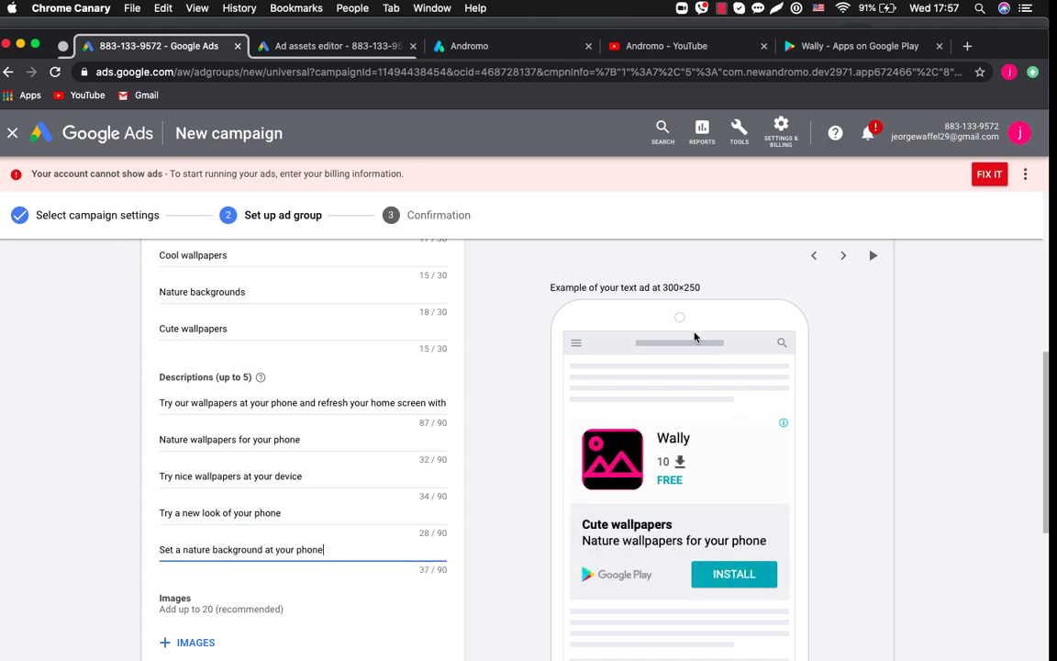
Preview the ad's headlines and descriptions in the different display ad sizes.
scroll(222, 536, down, 3)
scroll(830, 296, up, 3)
scroll(835, 284, up, 1)
click(842, 273)
click(842, 272)
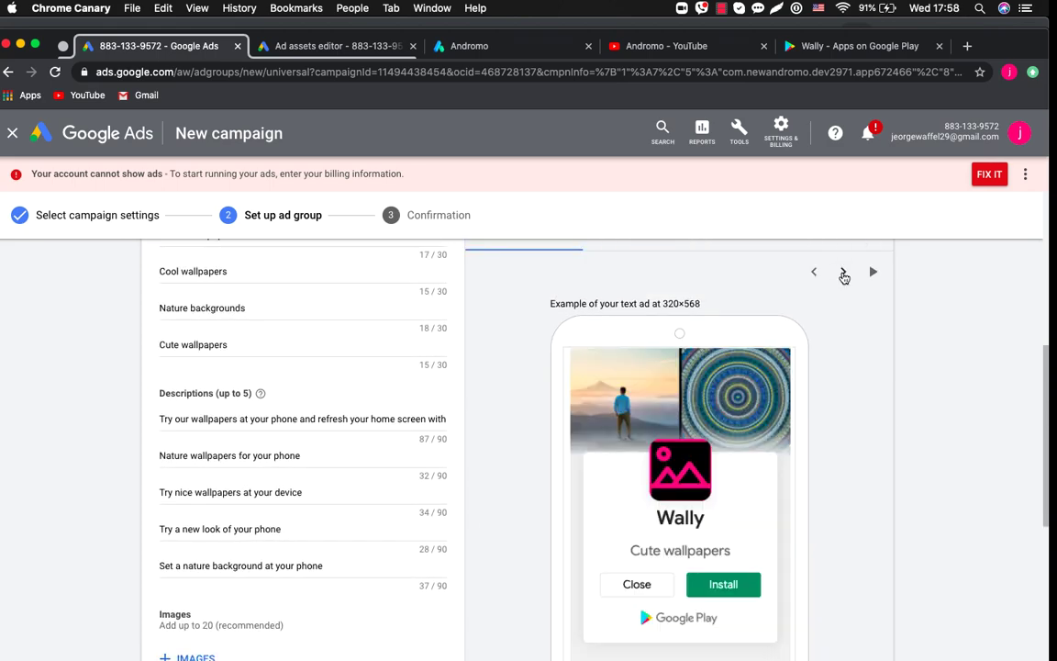
click(842, 272)
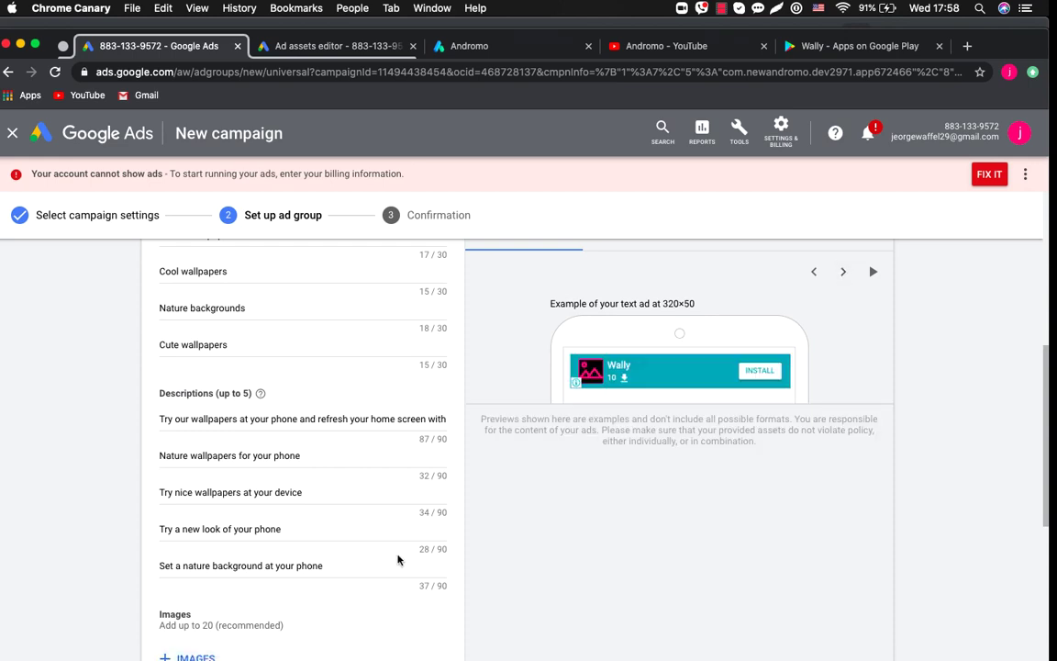
Upload images 1.jpg through 14.jpg from the Google_ads_tutorial folder and save them as the ad's images.
scroll(344, 515, down, 2)
scroll(344, 515, down, 3)
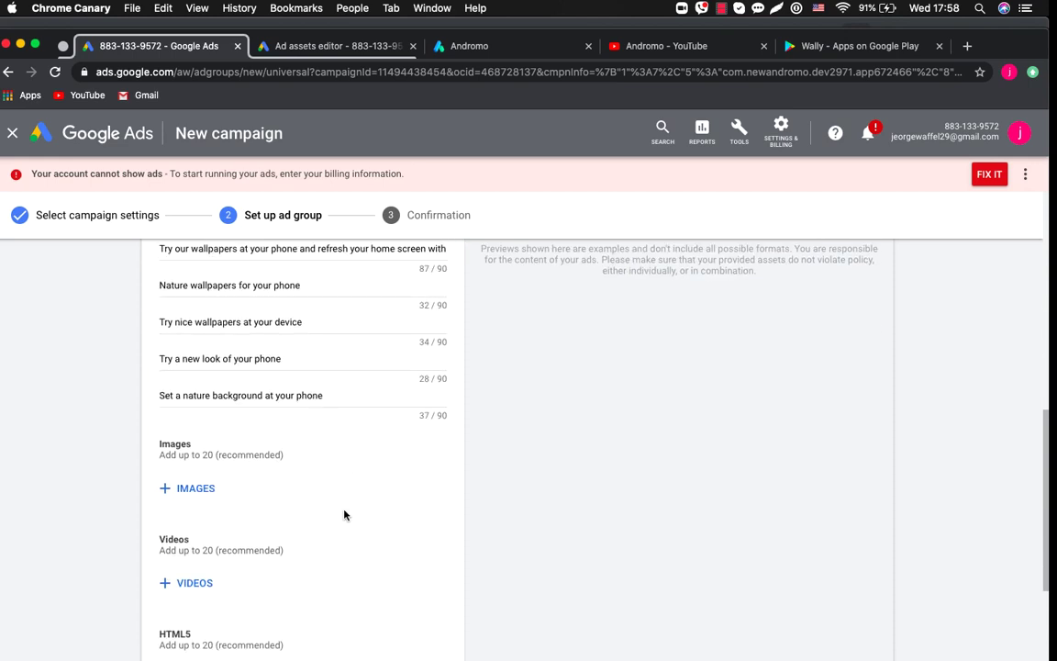
click(173, 484)
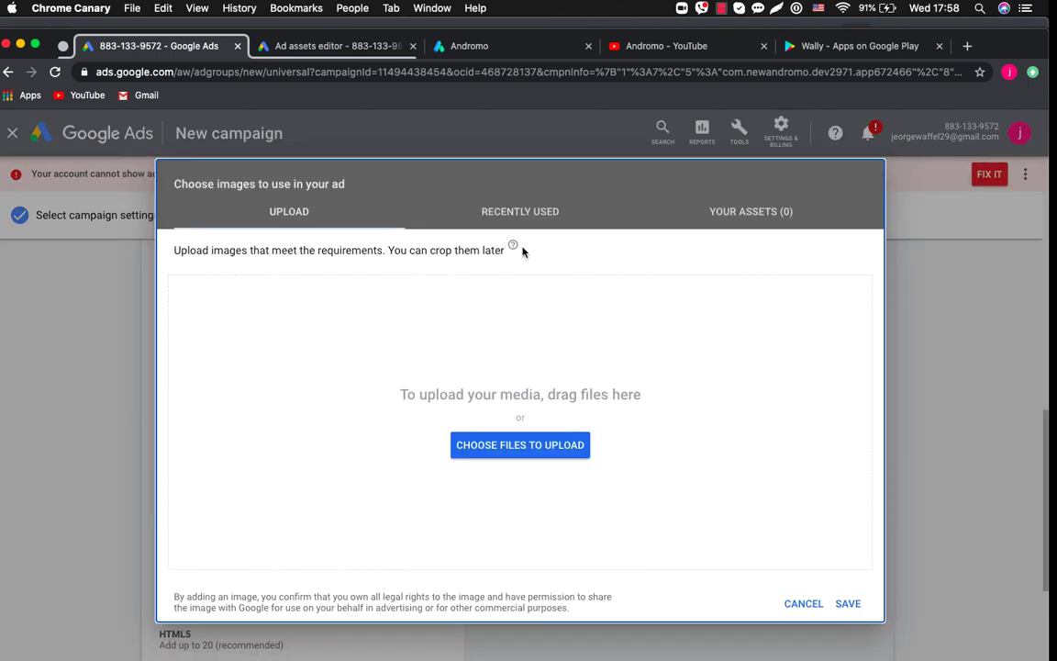
mouse_move(516, 249)
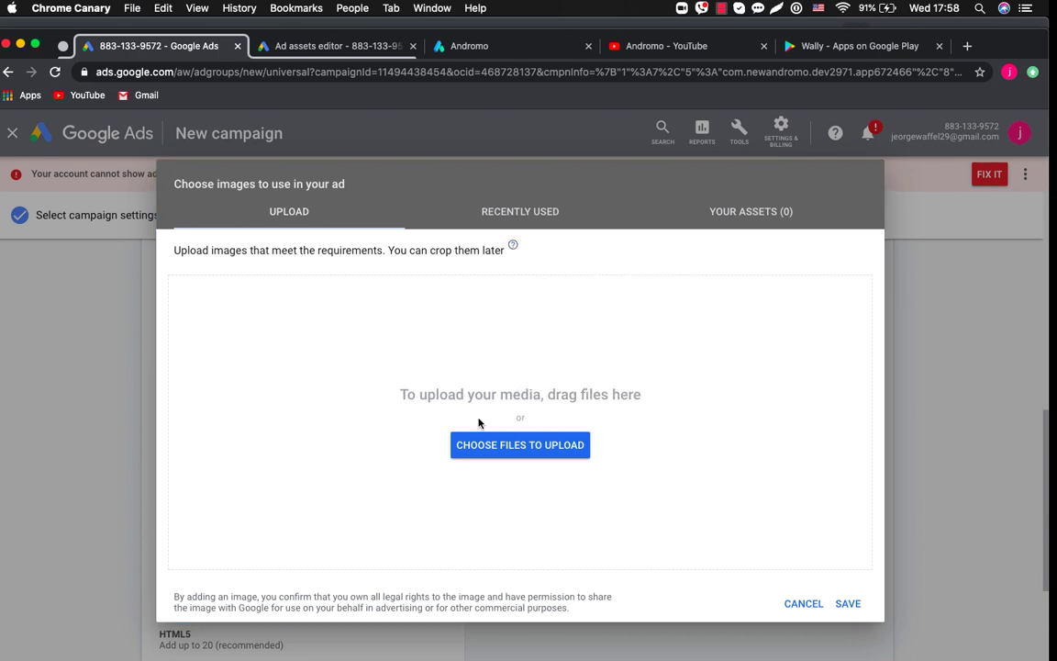
click(519, 444)
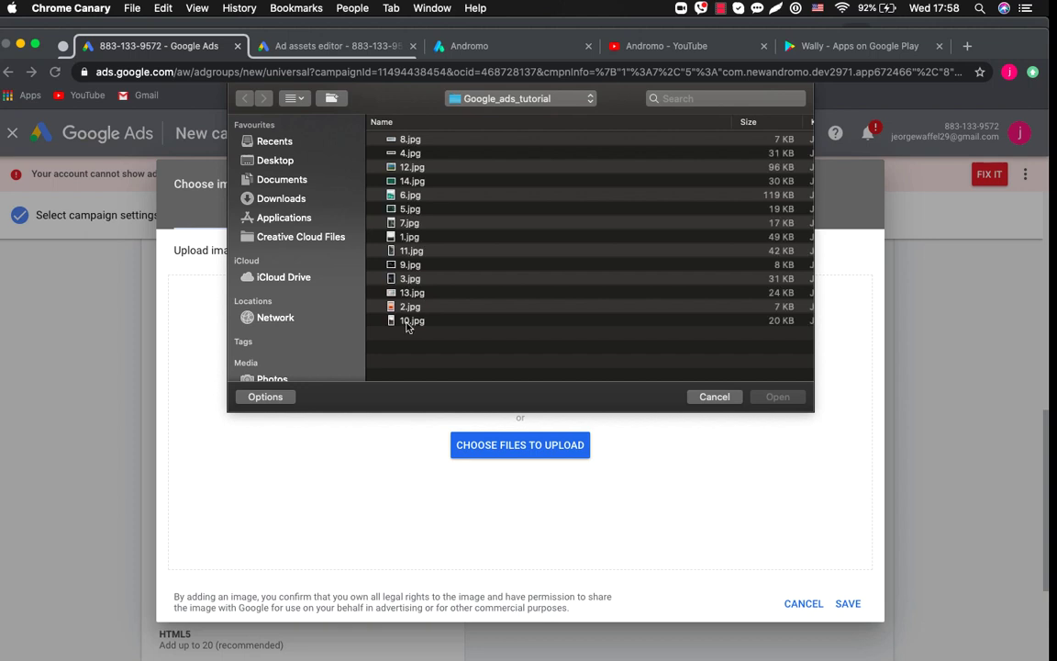
drag(408, 326, 538, 144)
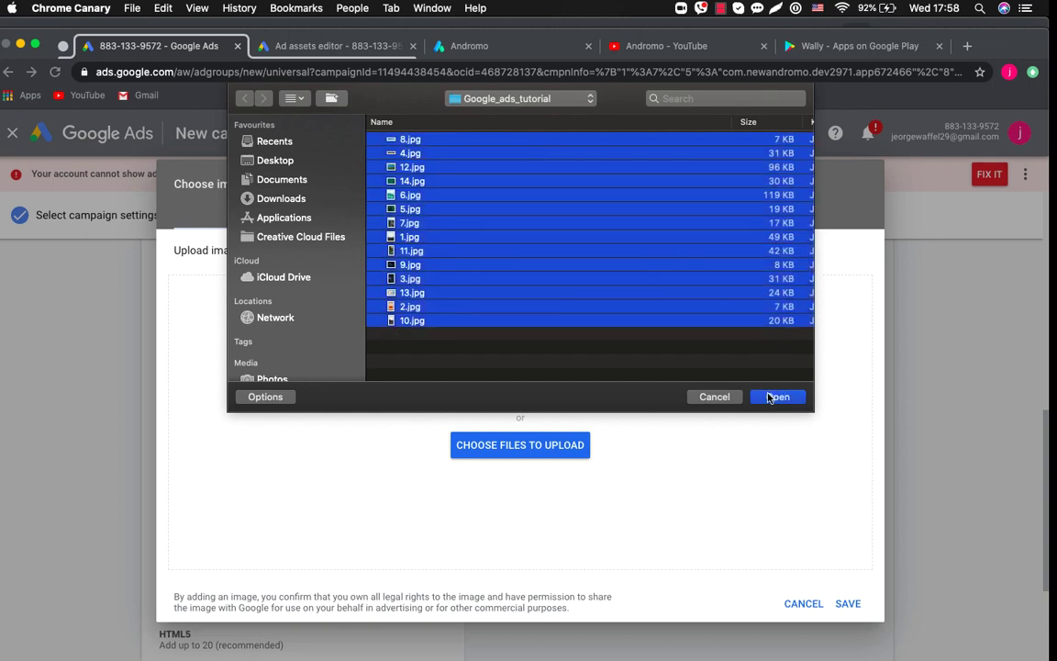
click(776, 396)
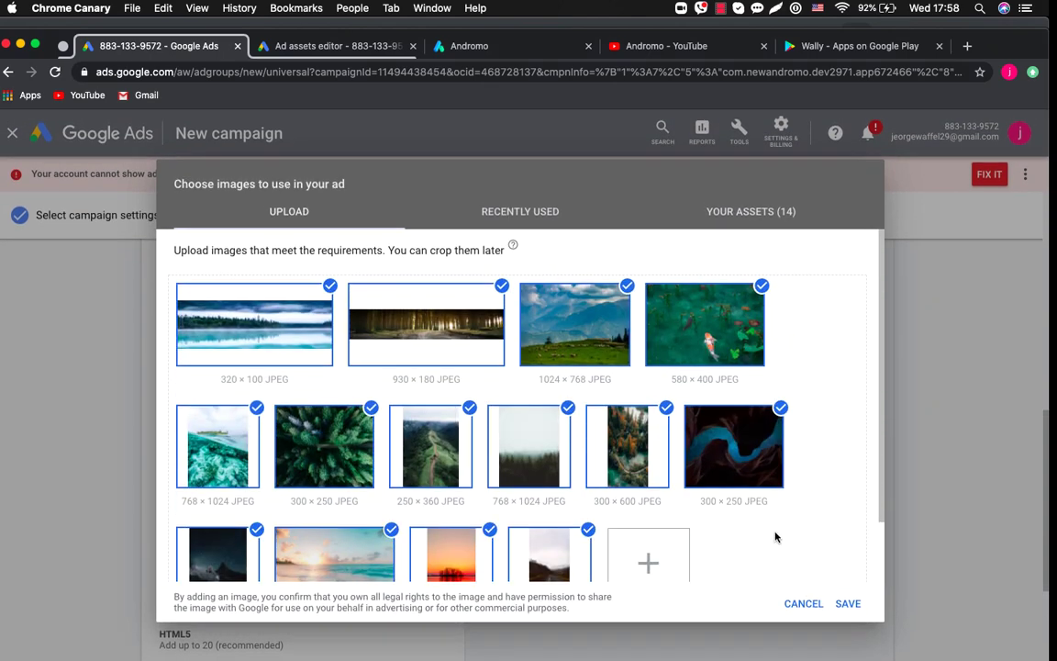
click(845, 604)
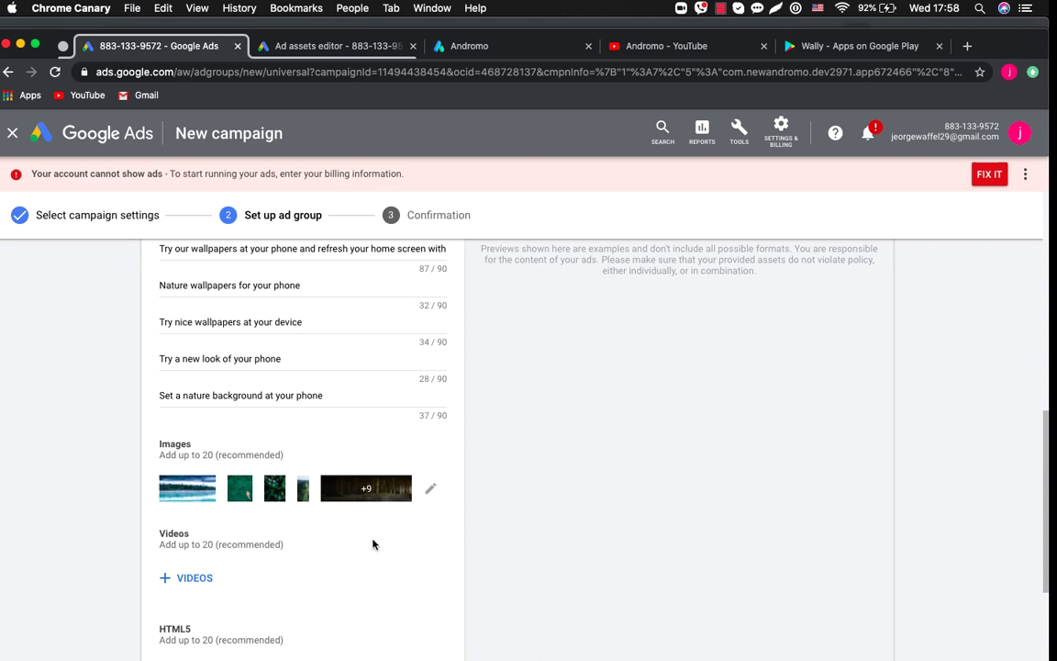
scroll(372, 544, down, 2)
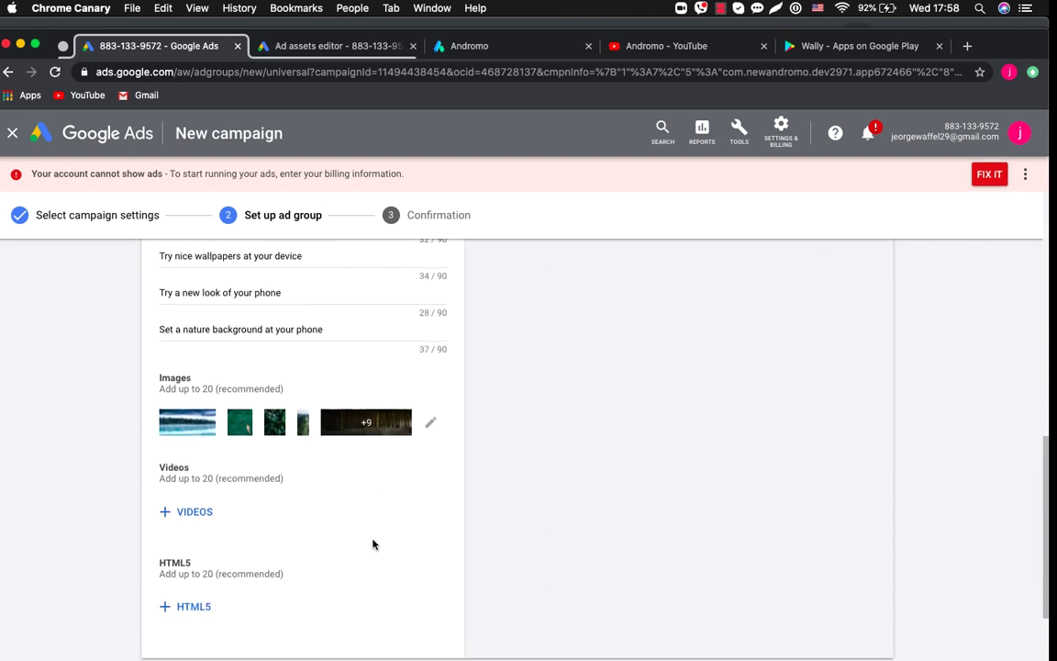
click(182, 516)
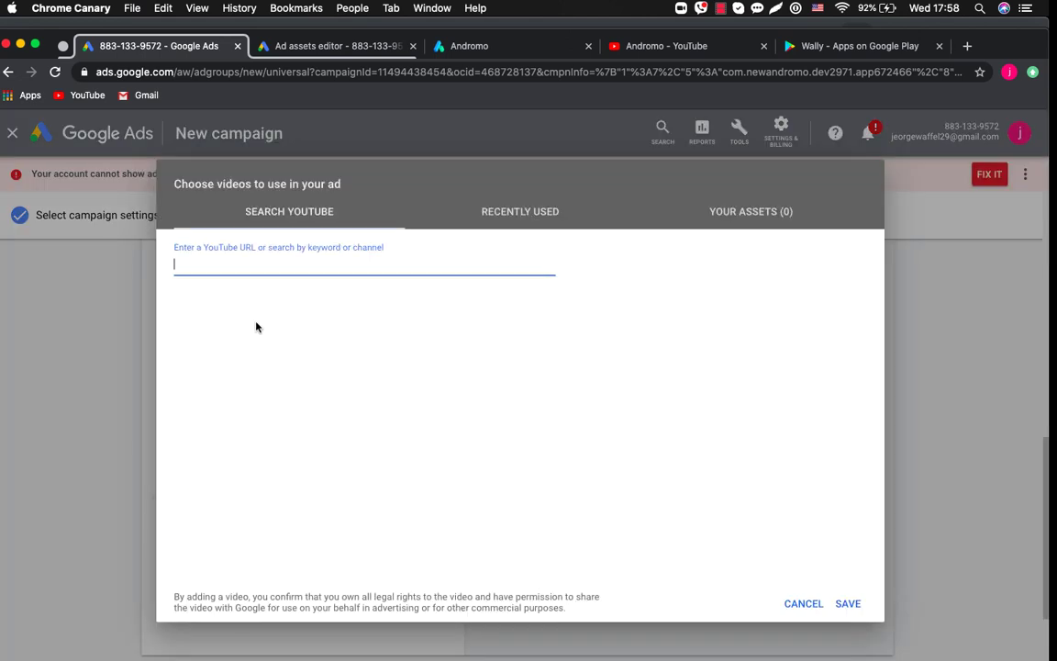
click(661, 46)
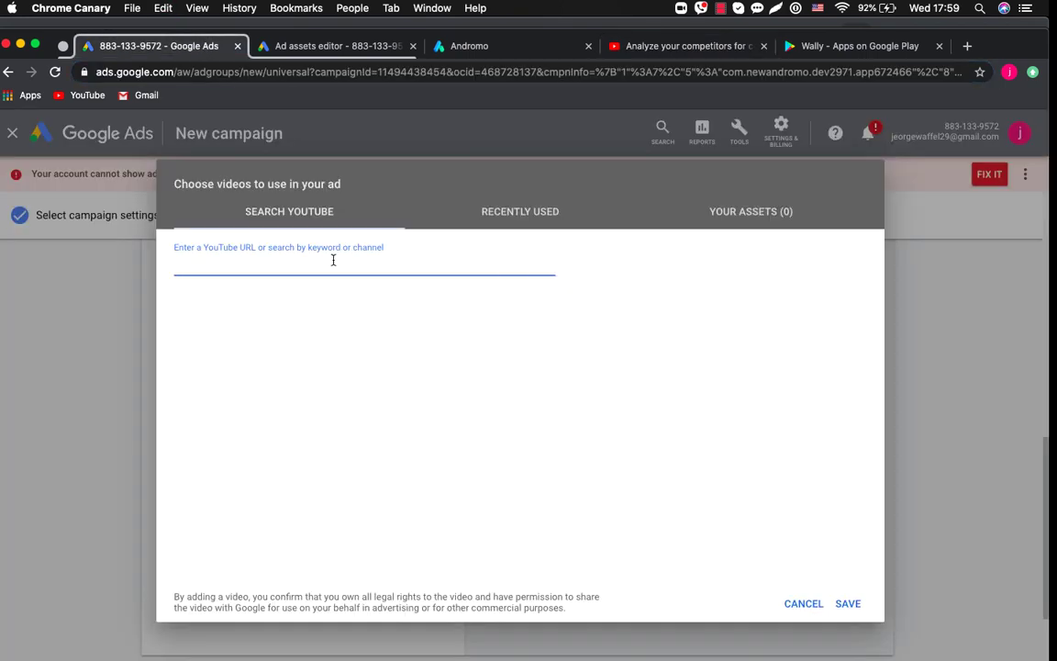
key(ctrl+v)
click(197, 303)
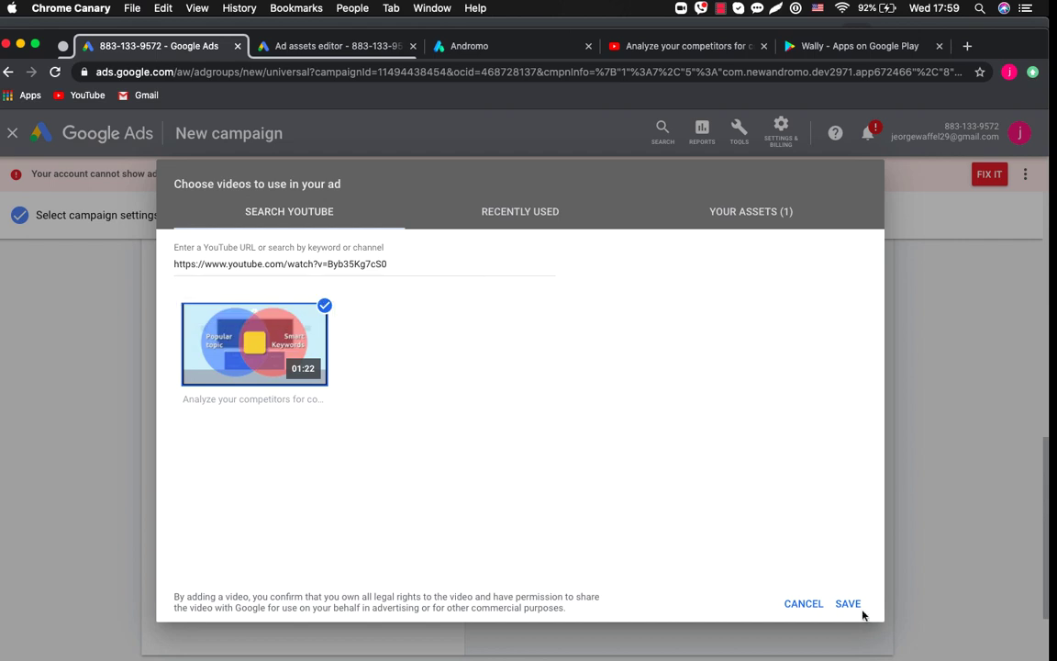
click(847, 604)
Save the ad group, leaving HTML5 assets empty, and continue past the confirmation summary to the campaign.
scroll(539, 462, down, 3)
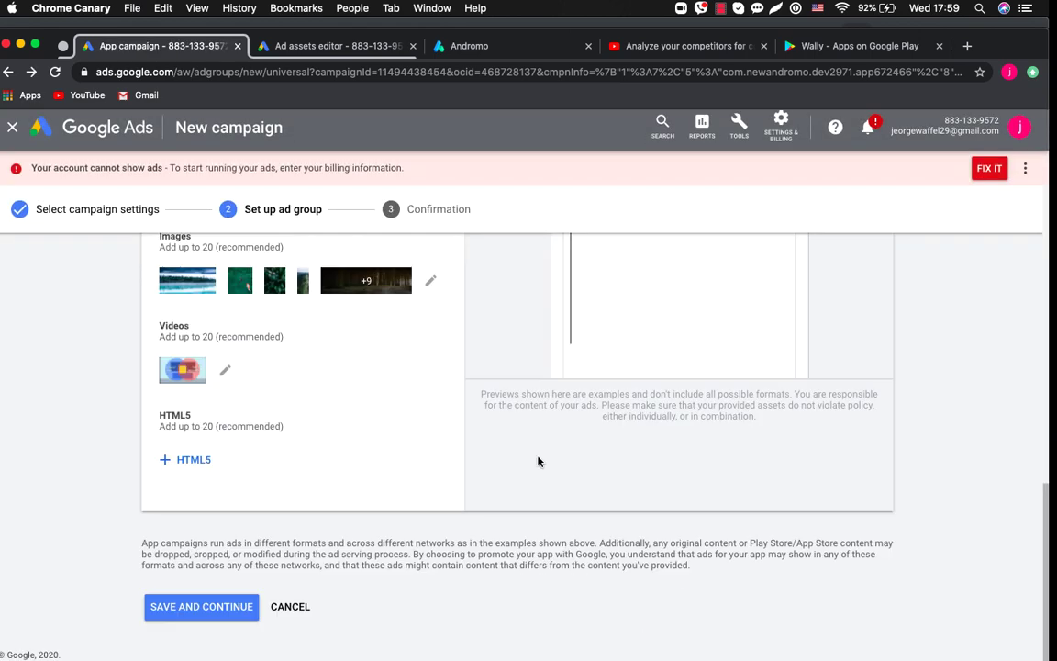
click(183, 605)
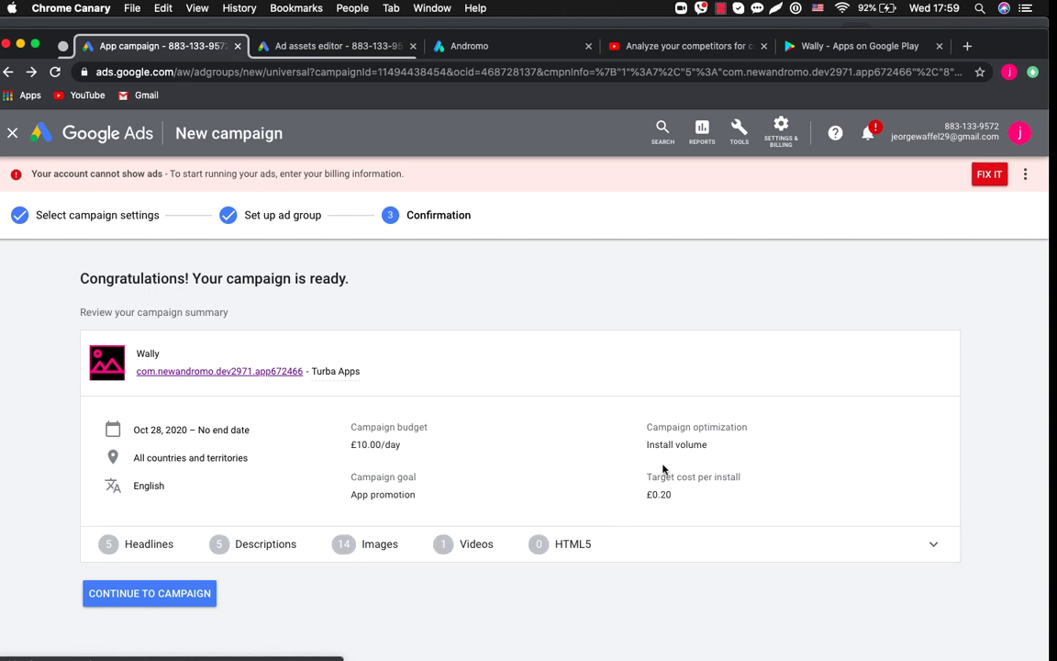
click(177, 601)
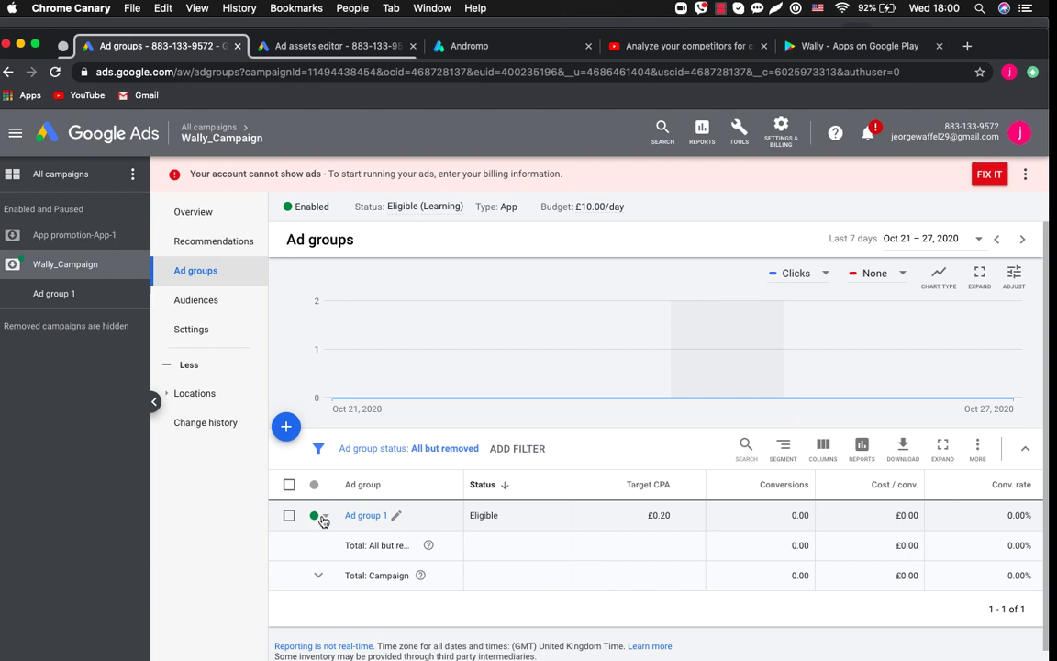
Examine the status options for Ad group 1 without changing them, and look over the ad groups overview.
click(323, 518)
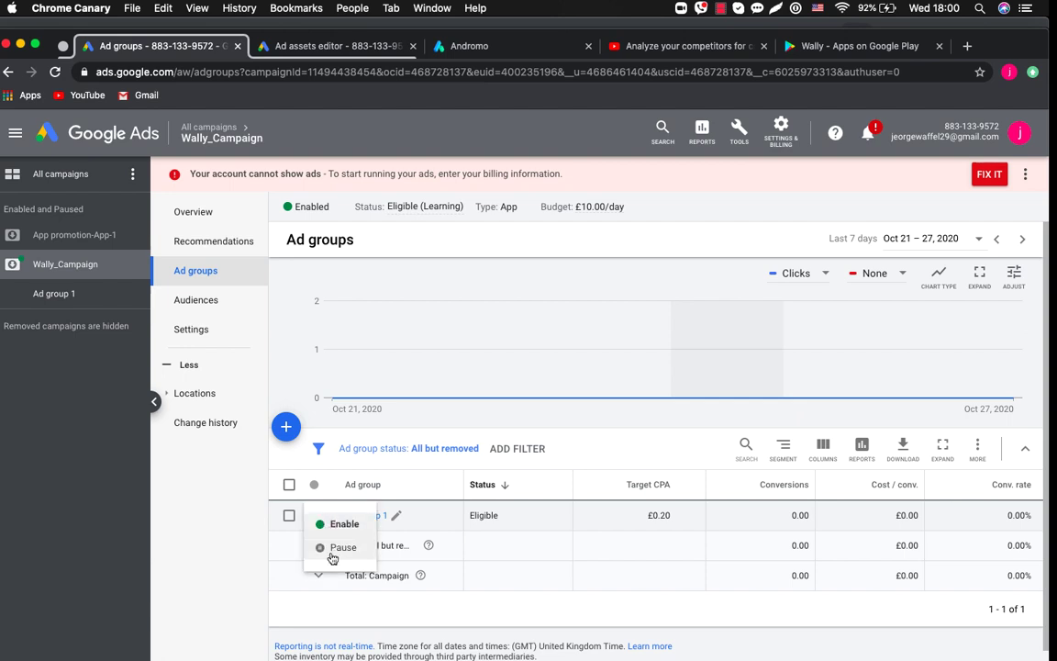
click(609, 451)
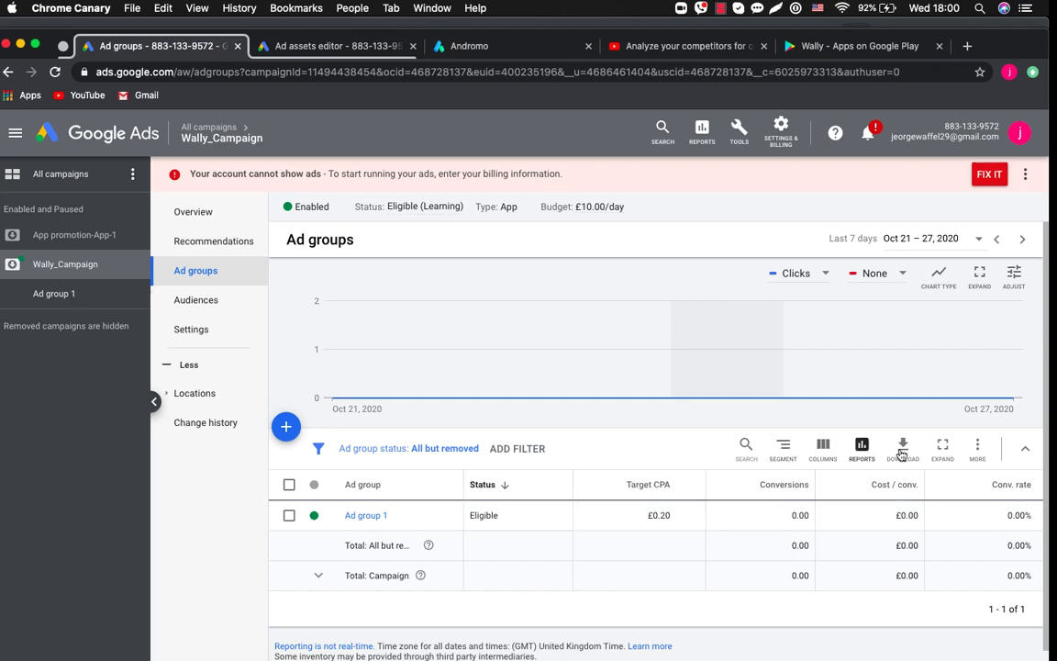
scroll(579, 575, down, 1)
scroll(578, 575, up, 1)
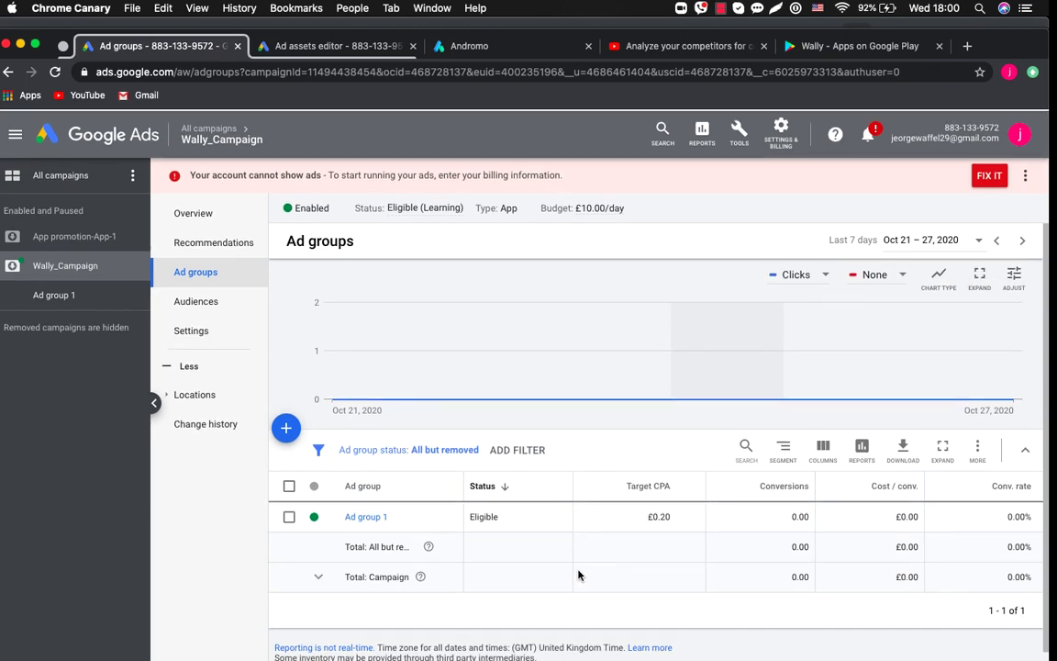